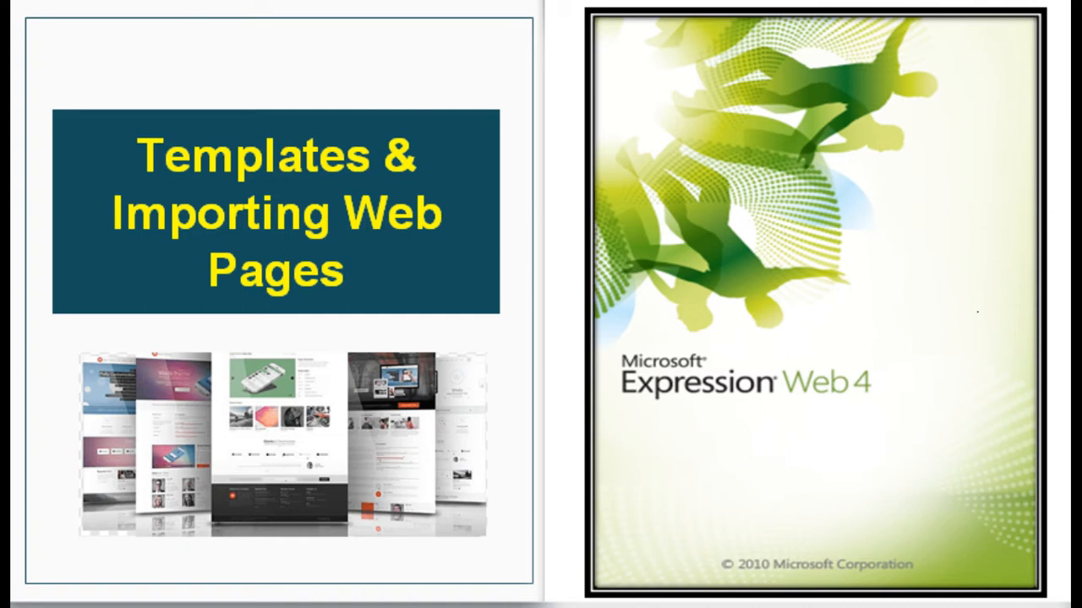
key("XF86AudioLowerVolume")
key("XF86AudioLowerVolume")
key("XF86AudioLowerVolume")
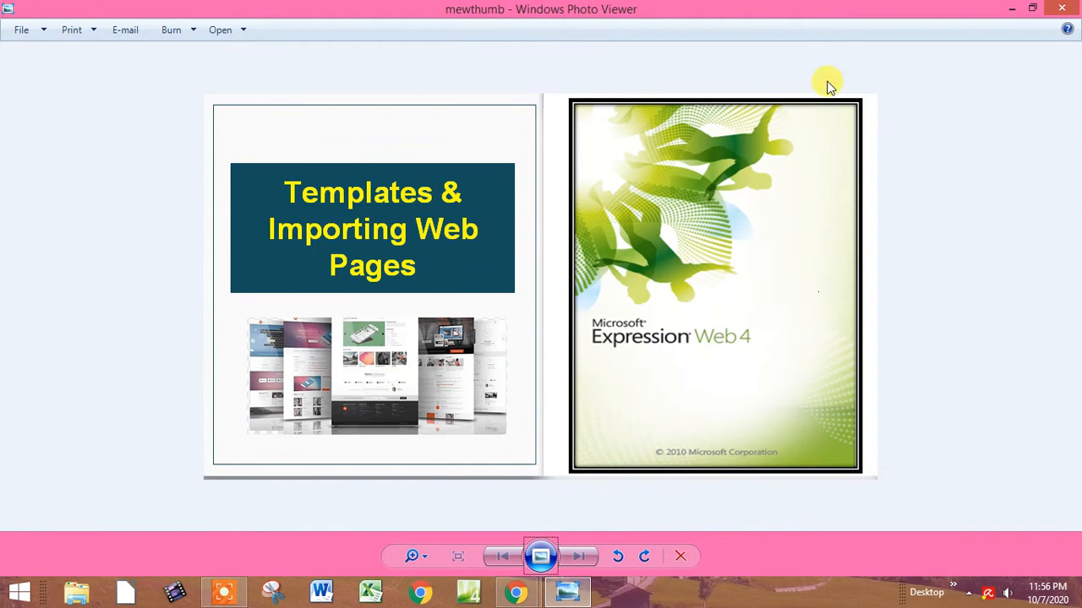
- Close the picture viewer and switch to Microsoft Expression Web 4 in a maximized window
left_click(1062, 8)
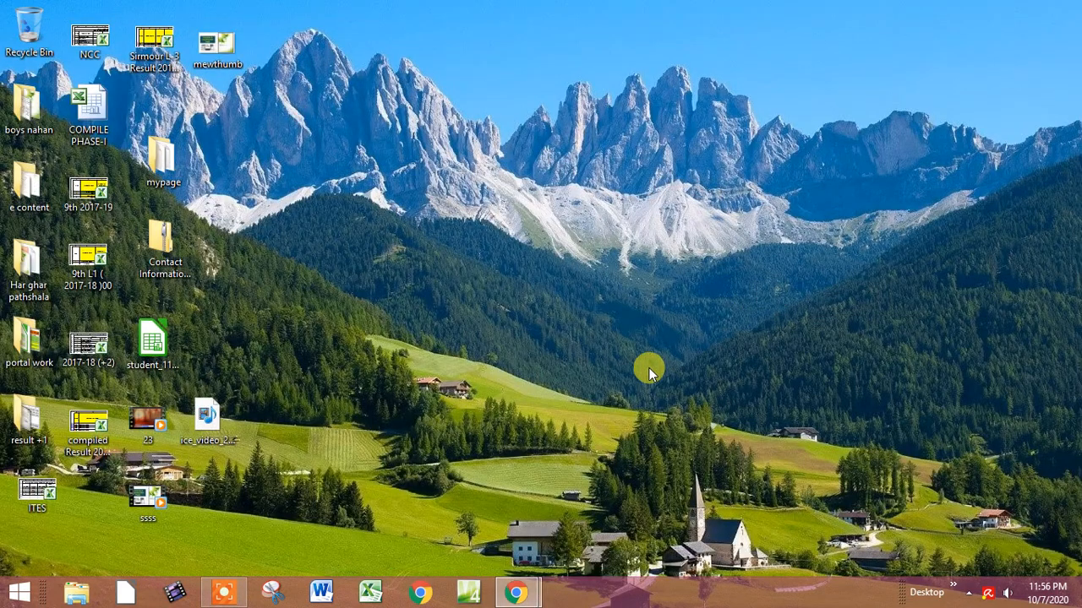
left_click(468, 593)
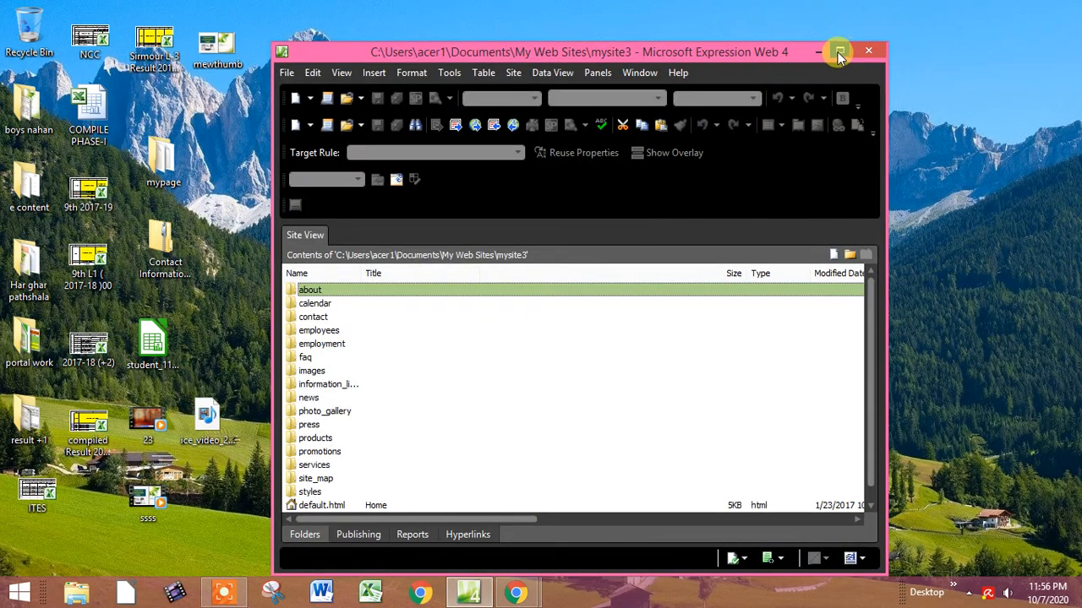
left_click(839, 52)
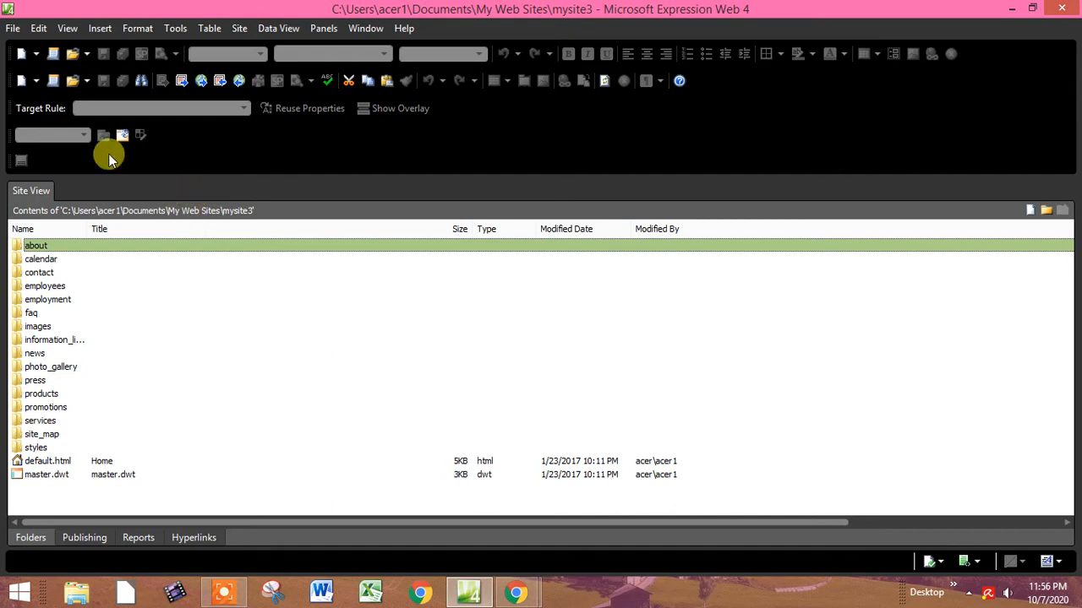
- Create a new blank HTML page and review its default code
left_click(12, 30)
mouse_move(27, 50)
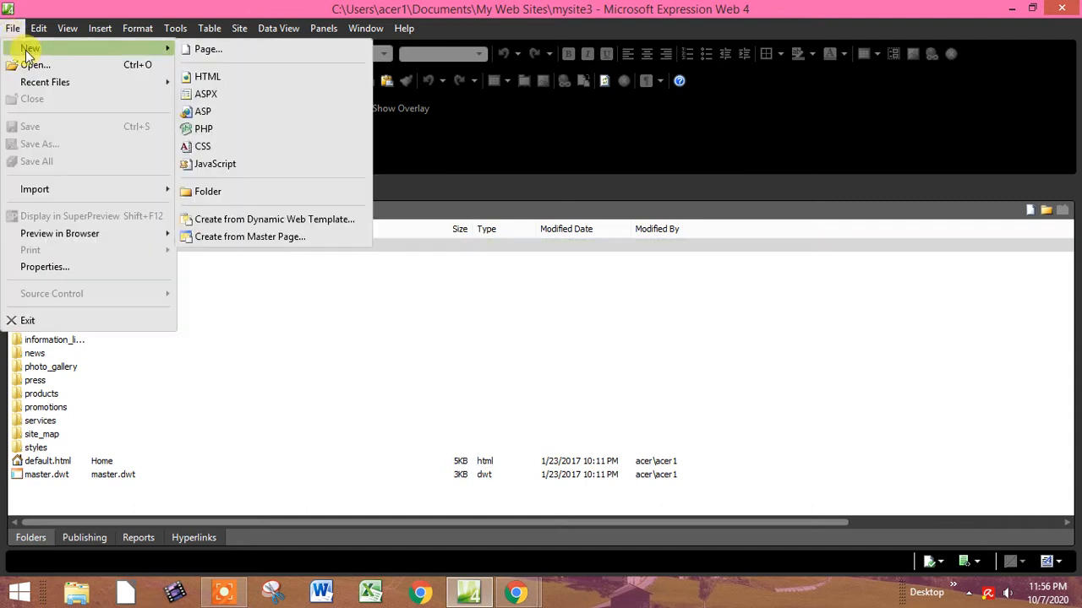
left_click(271, 84)
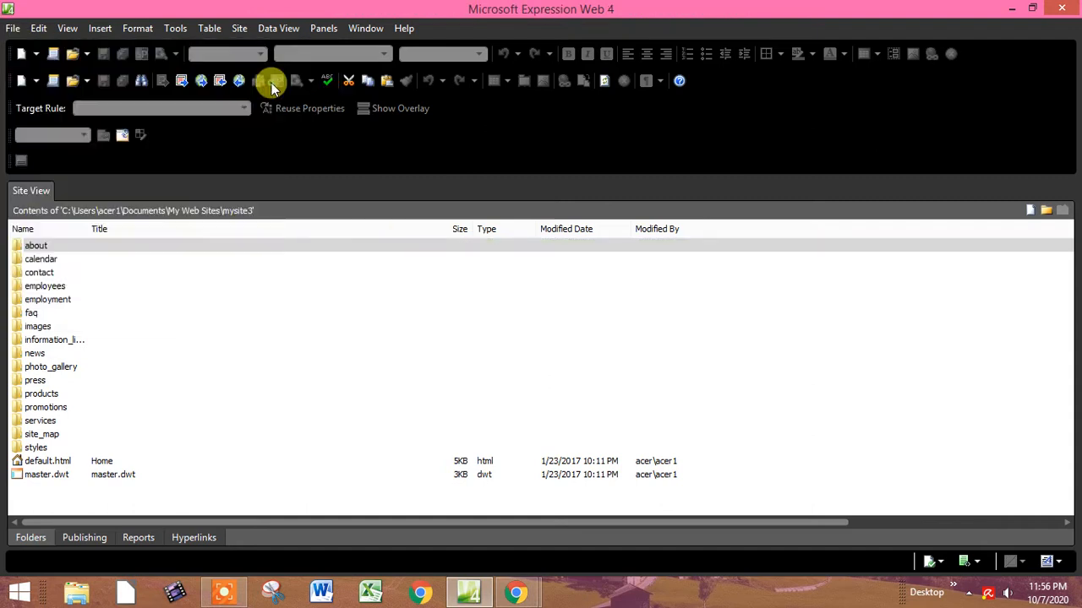
left_click_drag(83, 363, 19, 230)
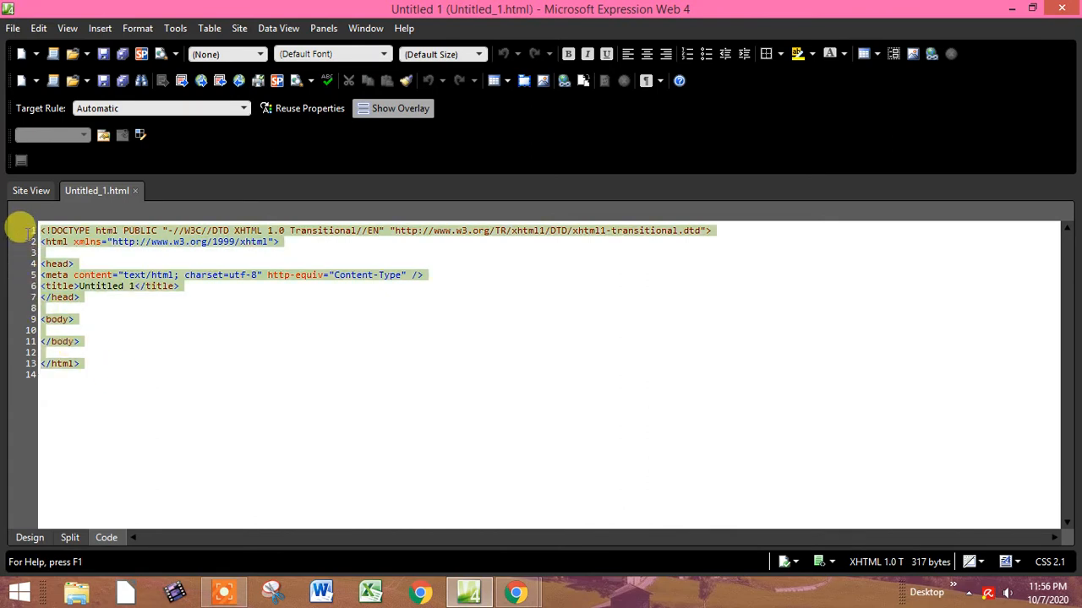
left_click(142, 330)
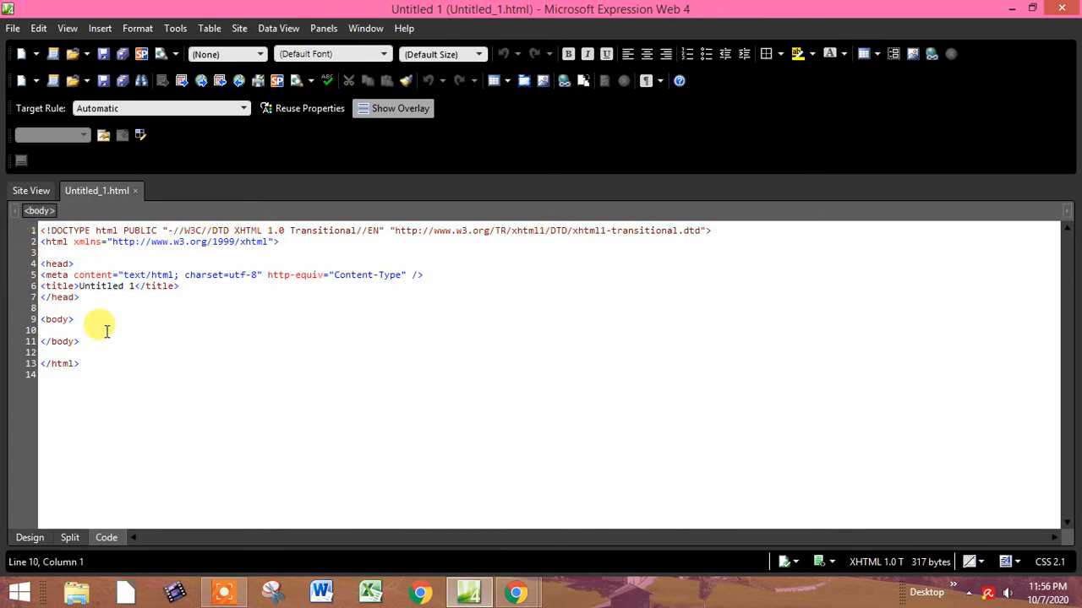
- Add two blank lines inside the page body, browse the tag suggestions for an opening angle bracket, and remove the bracket
key("Return")
key("Return")
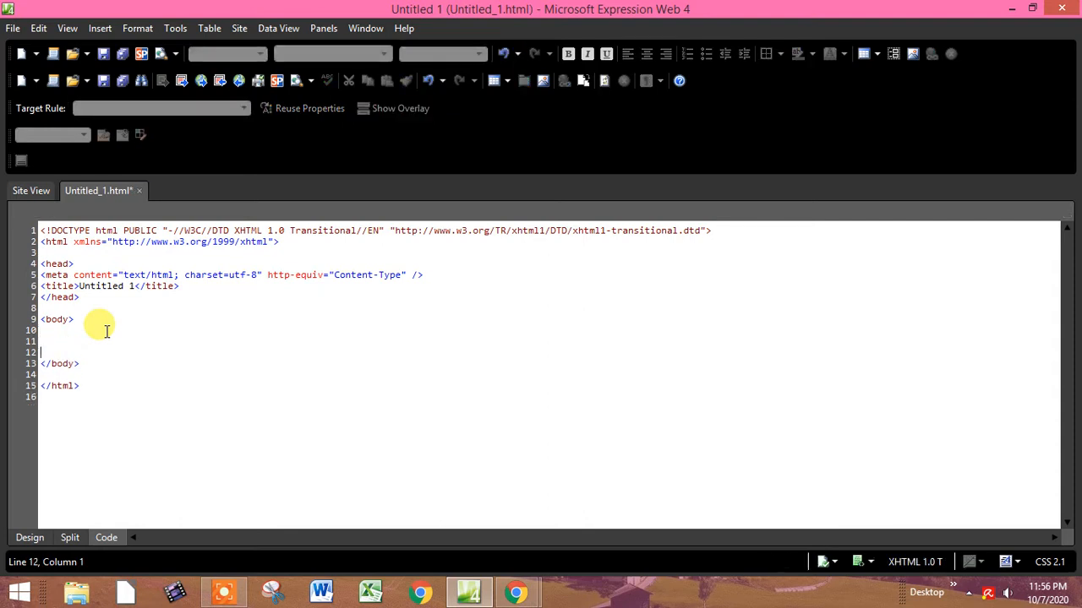
type("<")
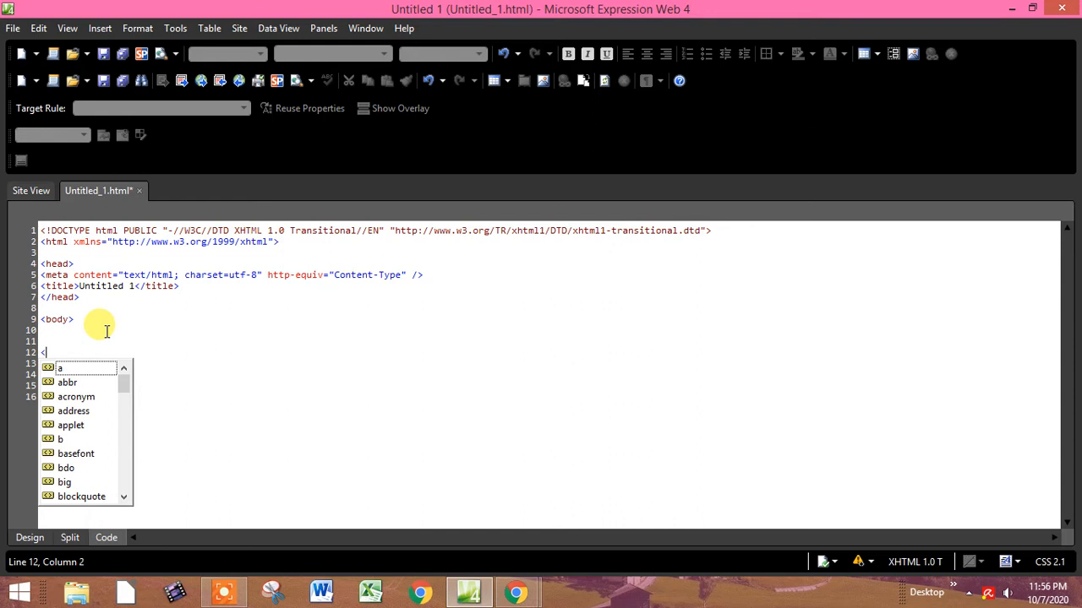
key("Down")
key("Down")
key("Down")
key("Down")
key("Down")
key("Down")
key("Down")
key("Down")
key("Down")
key("Down")
key("Down")
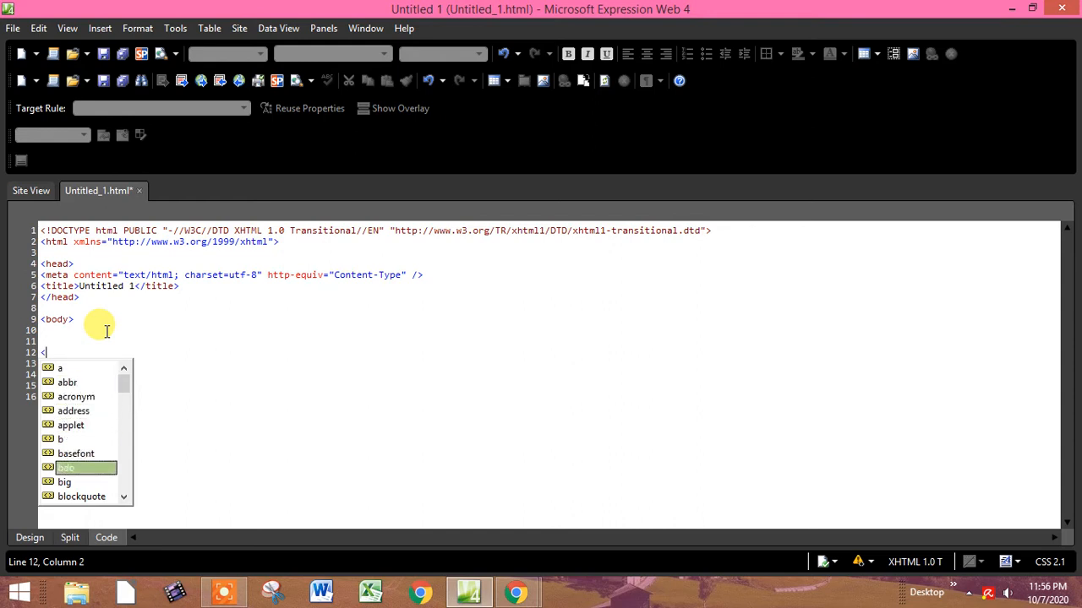
key("Down")
key("Down")
key("Down")
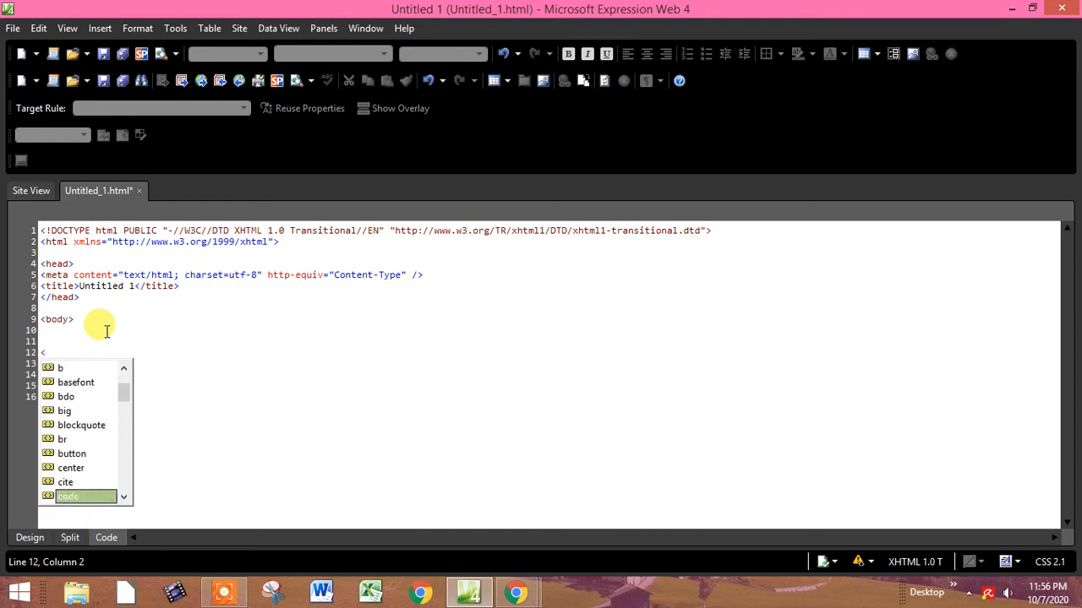
key("Up")
key("Up")
key("Up")
key("Up")
key("Up")
key("Up")
key("Up")
key("Up")
key("Up")
key("Up")
key("Up")
key("Up")
key("Up")
key("Up")
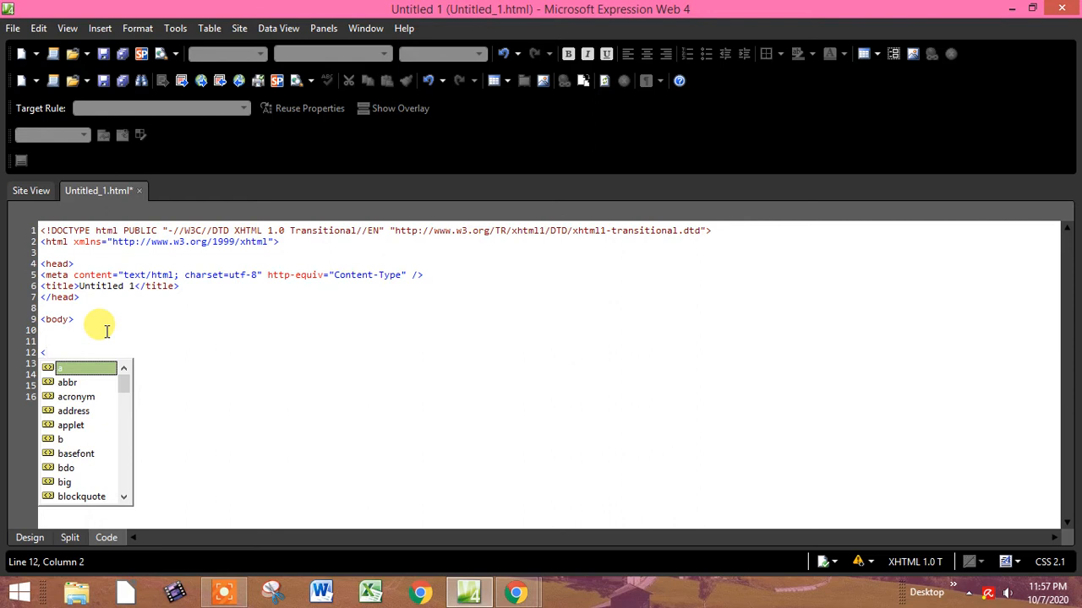
key("Escape")
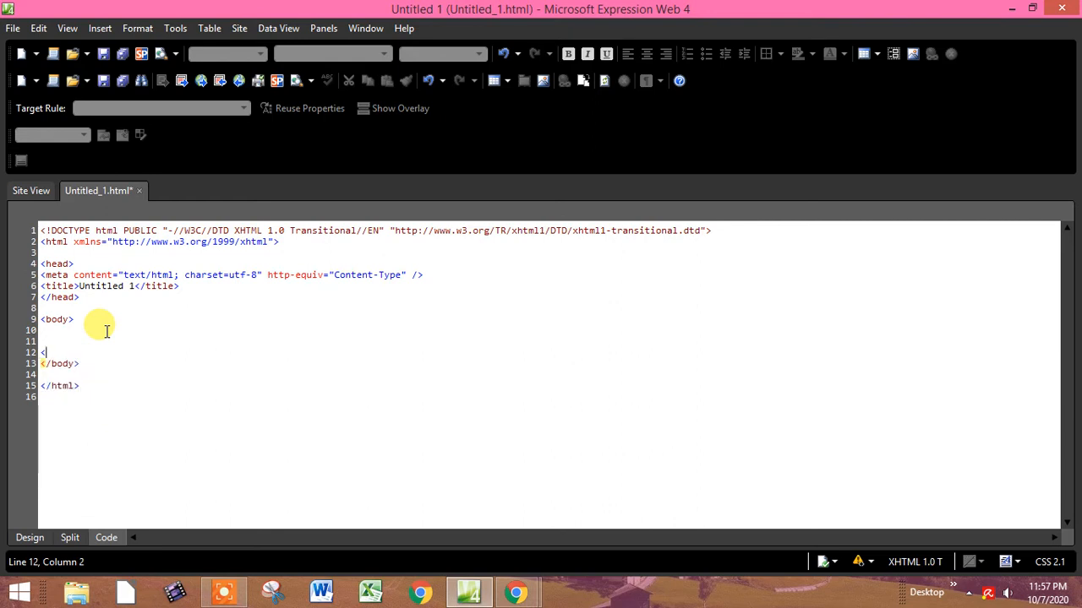
key("BackSpace")
- Compare the untitled page in Design, Split and Code views and close it without saving the changes
left_click(28, 541)
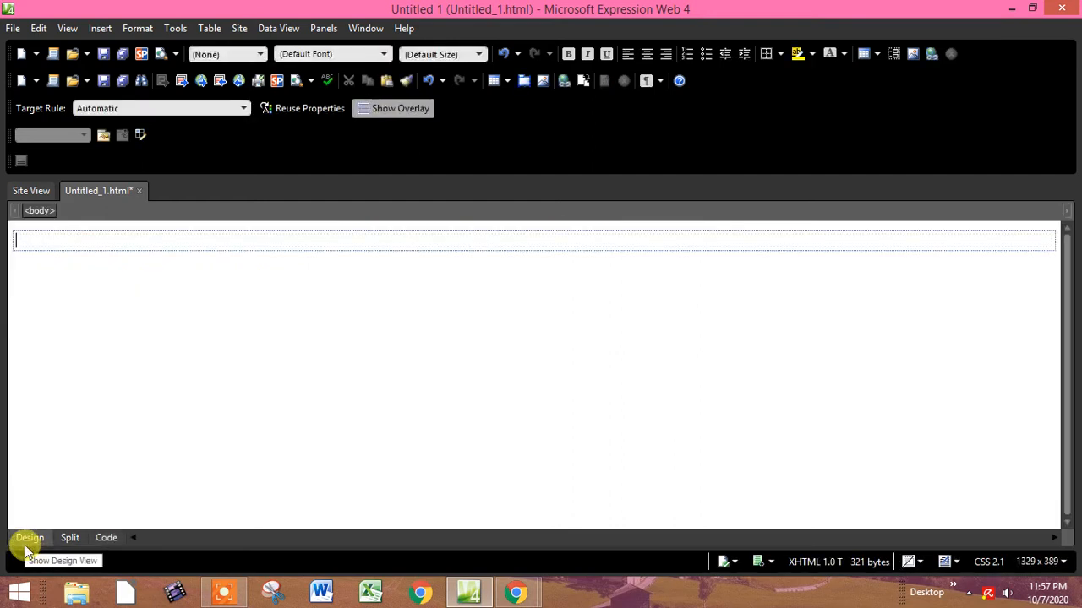
left_click(67, 541)
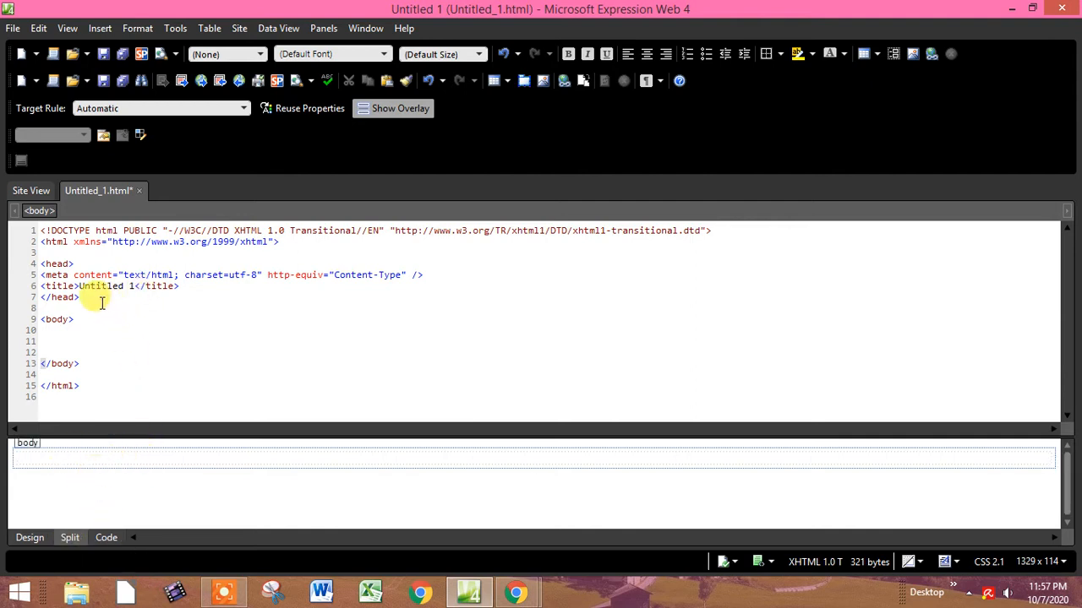
left_click(106, 539)
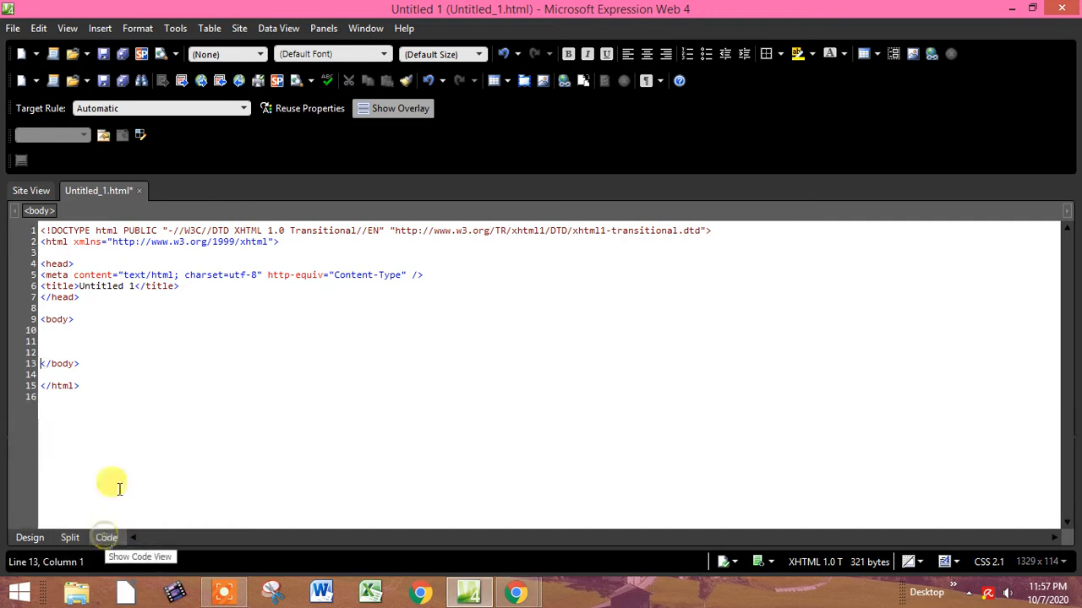
left_click_drag(132, 393, 36, 224)
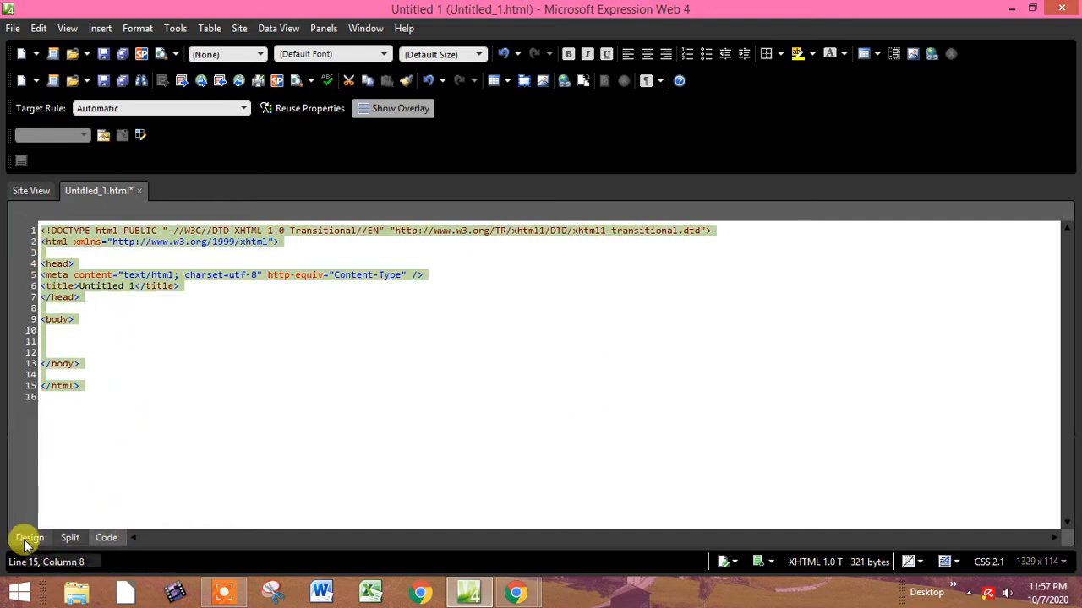
left_click(28, 539)
left_click(67, 540)
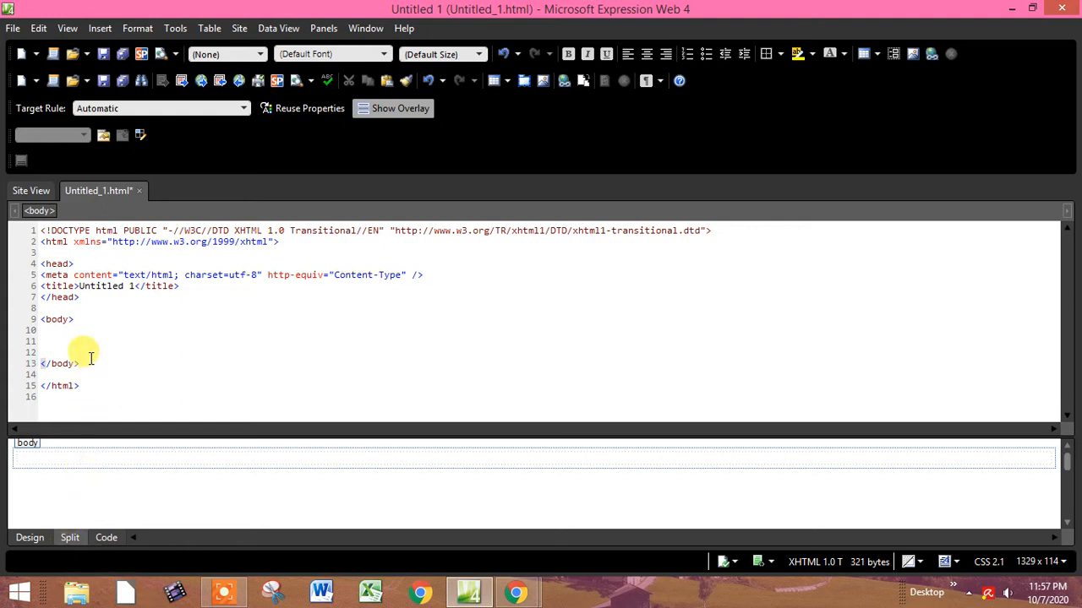
left_click(140, 191)
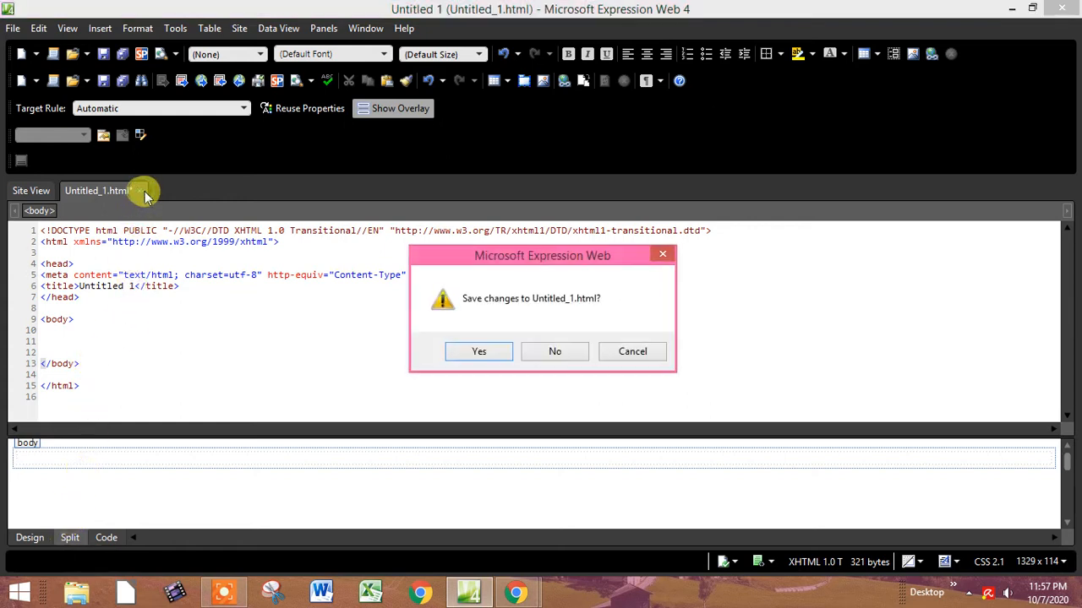
left_click(578, 353)
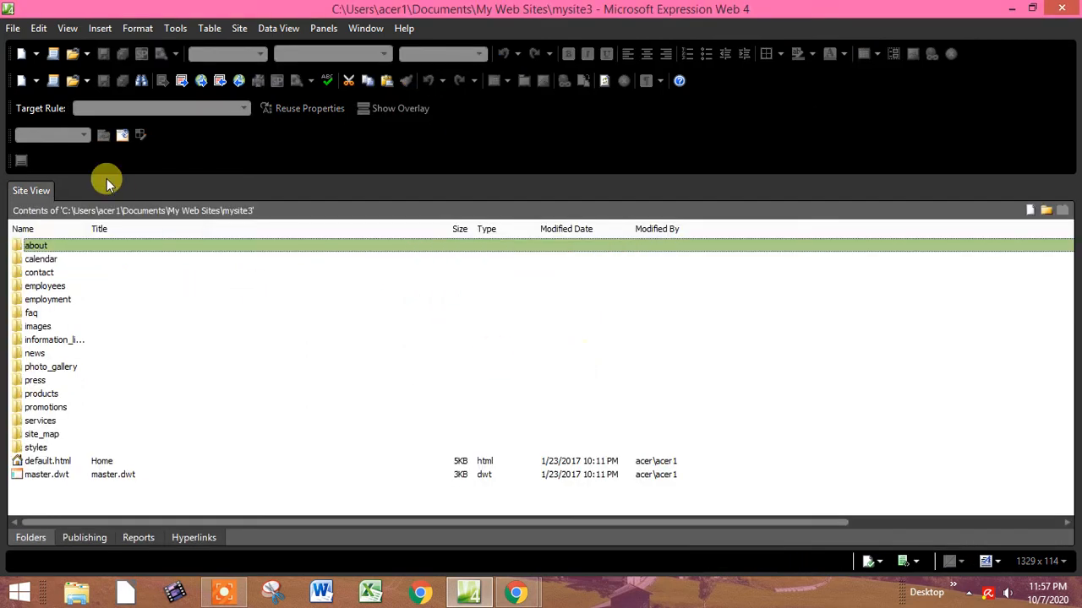
left_click(365, 28)
mouse_move(330, 29)
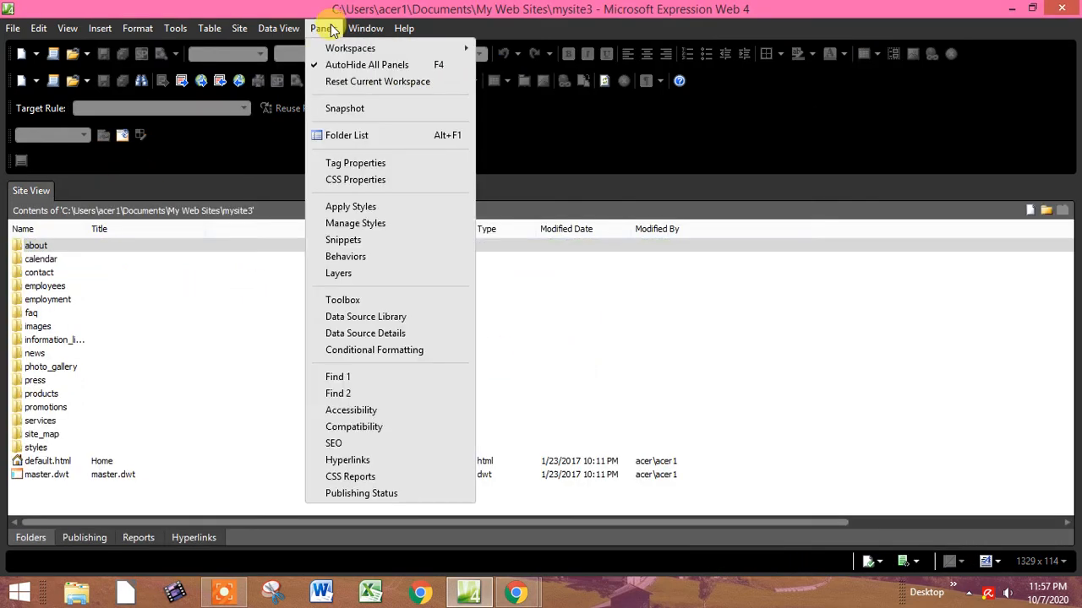
left_click(186, 341)
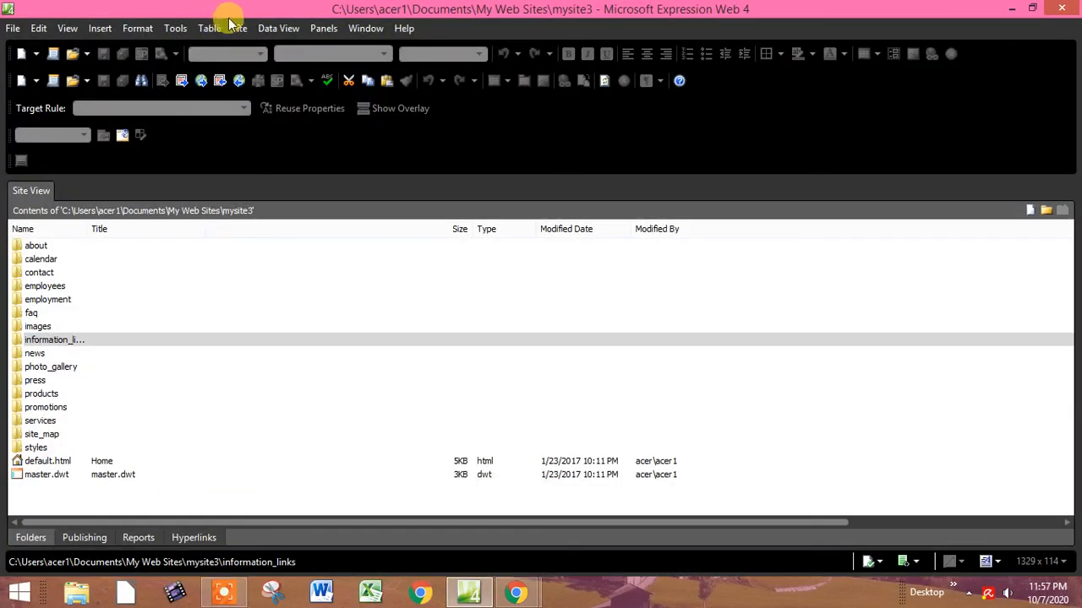
- Start a new site and bring up the list of site templates
left_click(245, 55)
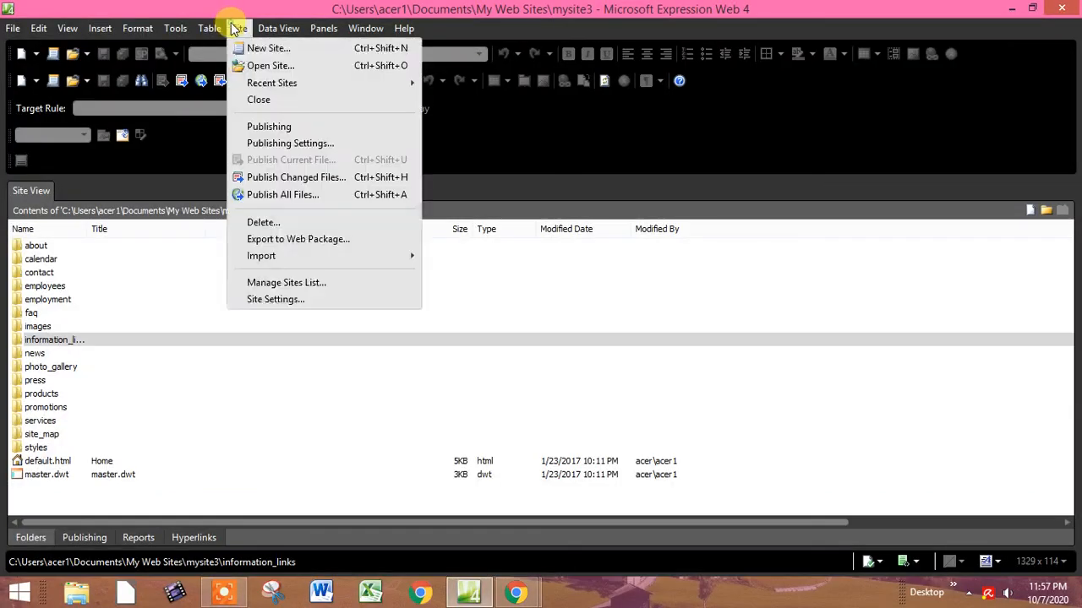
left_click(261, 52)
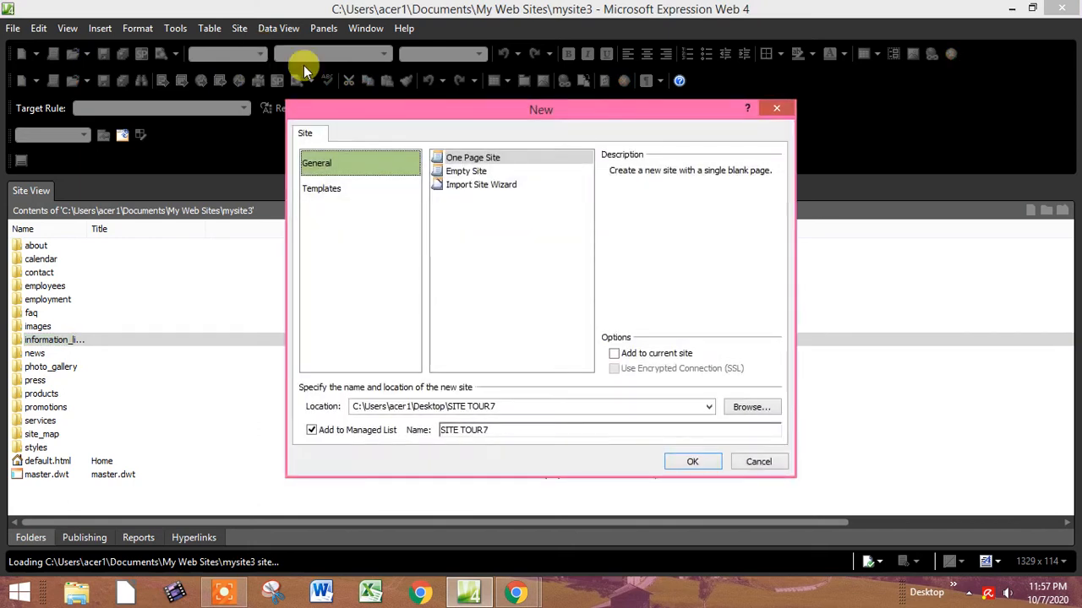
left_click_drag(525, 108, 517, 89)
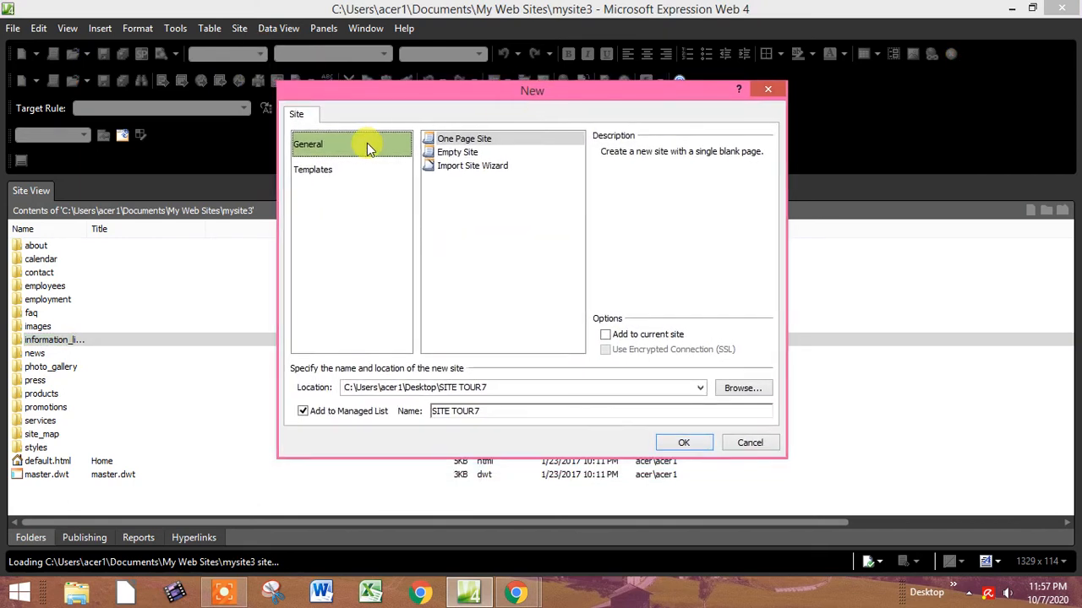
left_click(307, 172)
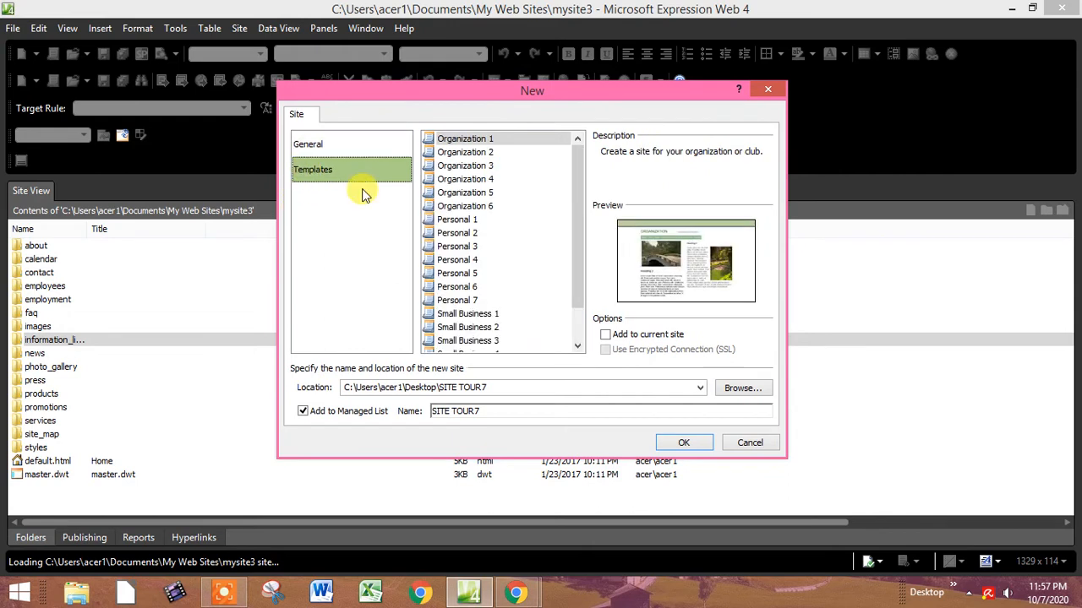
mouse_move(581, 166)
left_mouse_down()
mouse_move(579, 238)
mouse_move(580, 156)
left_mouse_up()
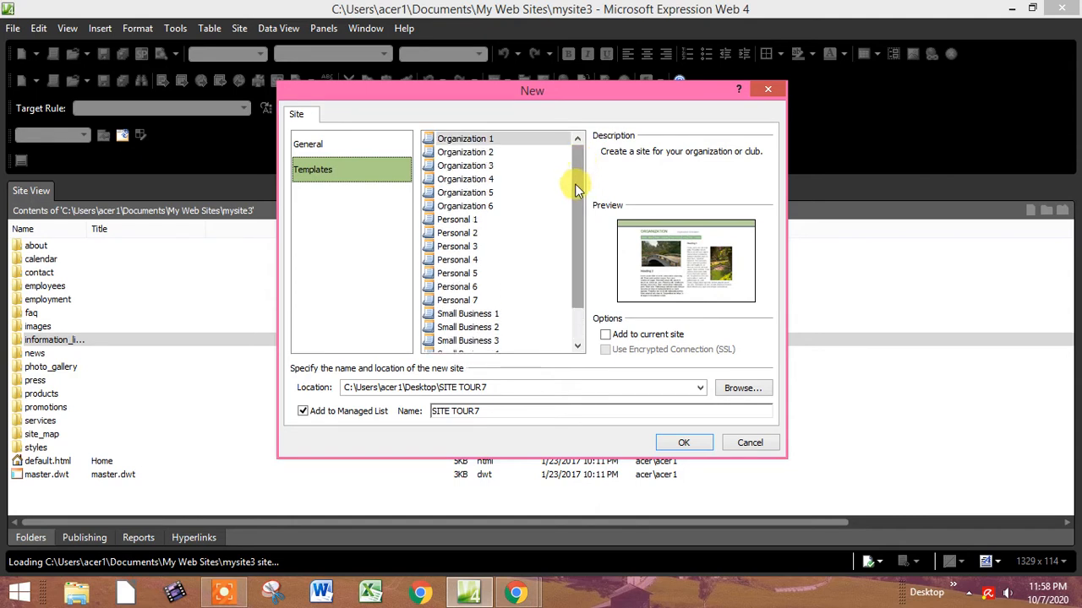
left_click_drag(577, 175, 577, 143)
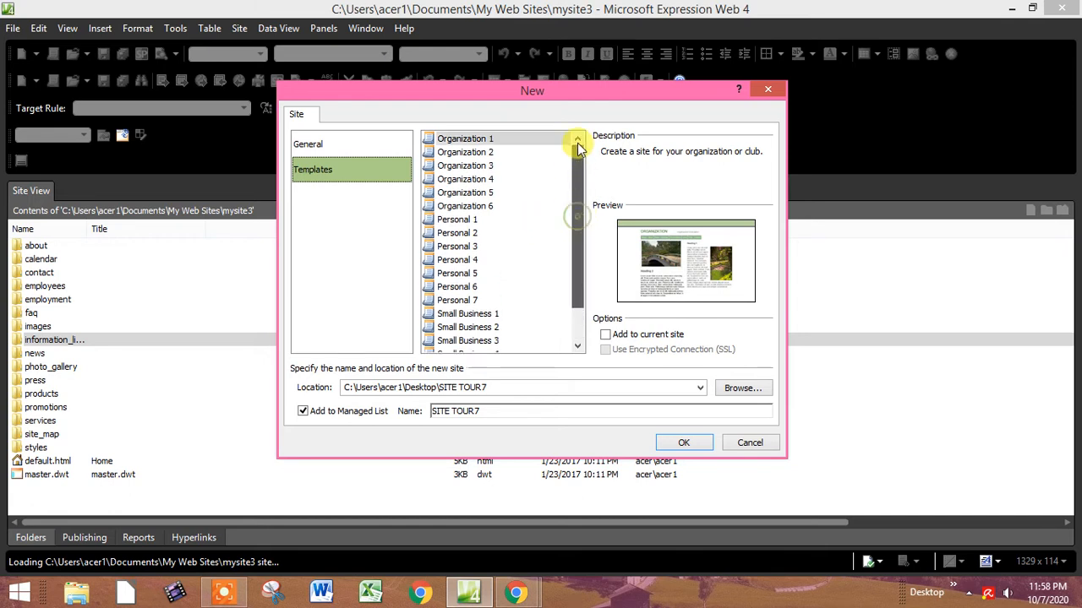
- Preview the Organization 2 and Organization 3 templates and choose Organization 4 for the new site
left_click(462, 154)
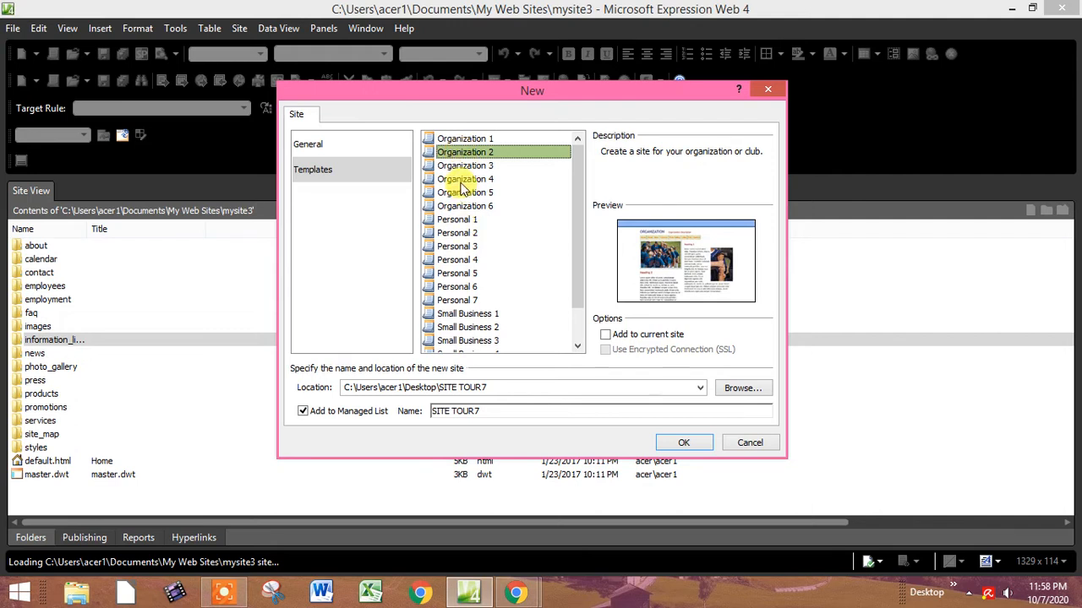
left_click(460, 167)
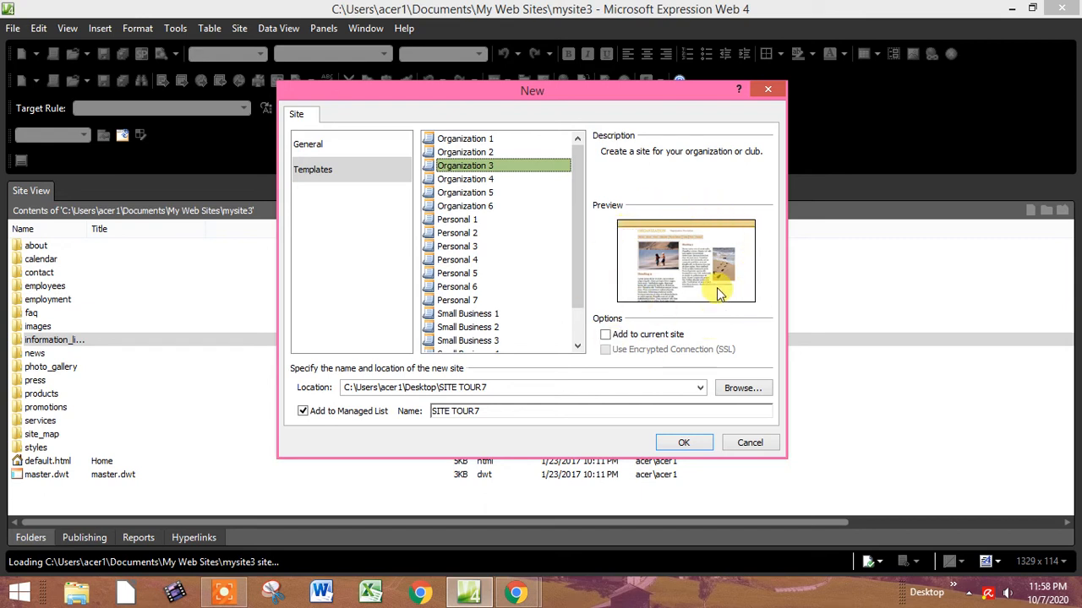
left_click(475, 180)
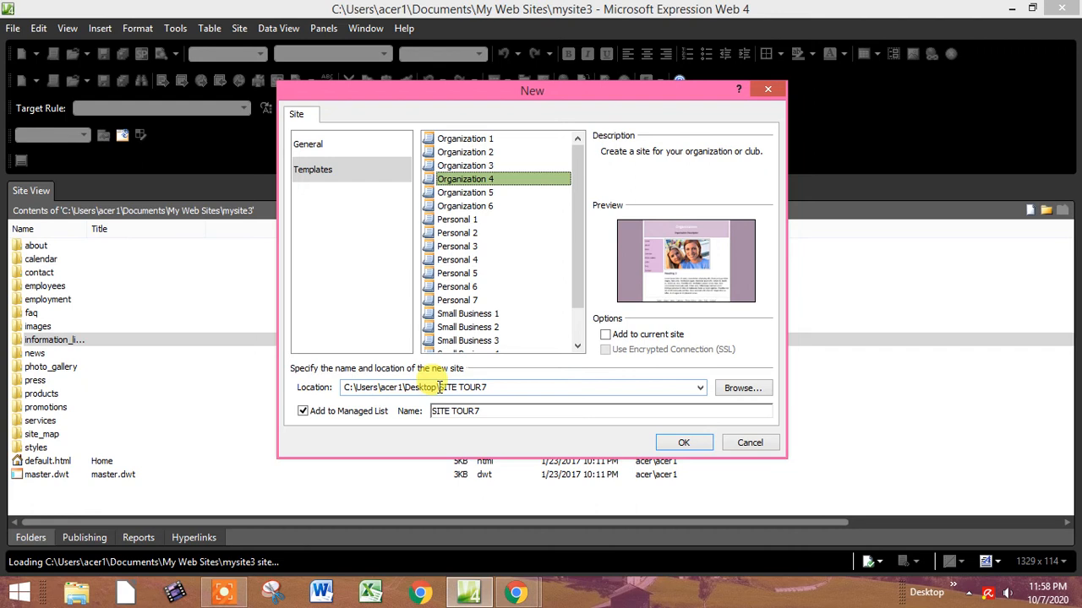
- Replace the folder name in the Desktop location with myweb and create the site from the chosen template
left_click(439, 387)
left_click_drag(489, 387, 439, 387)
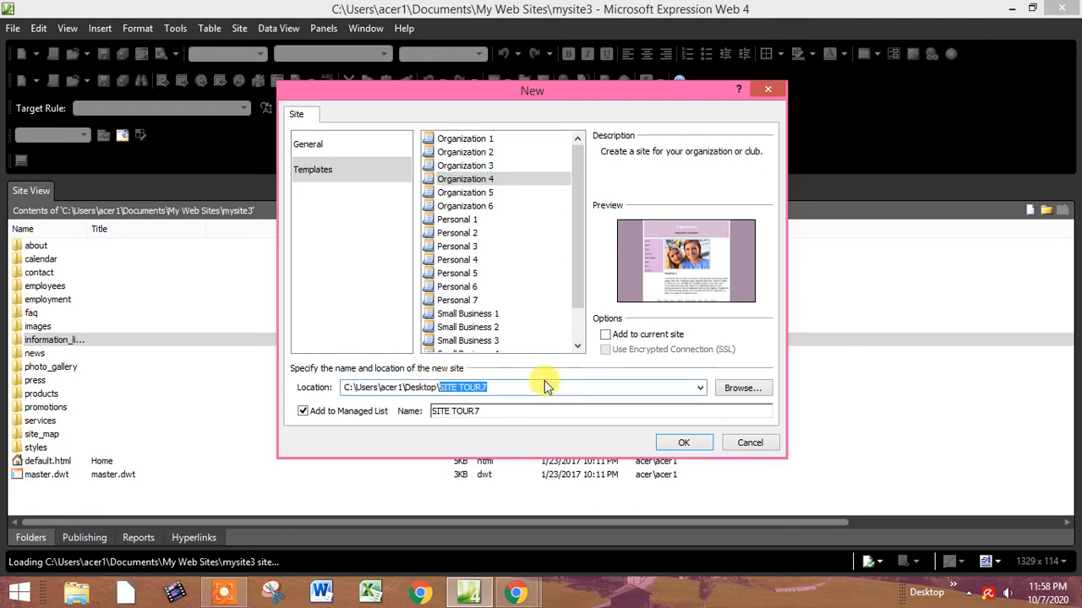
type("myweb")
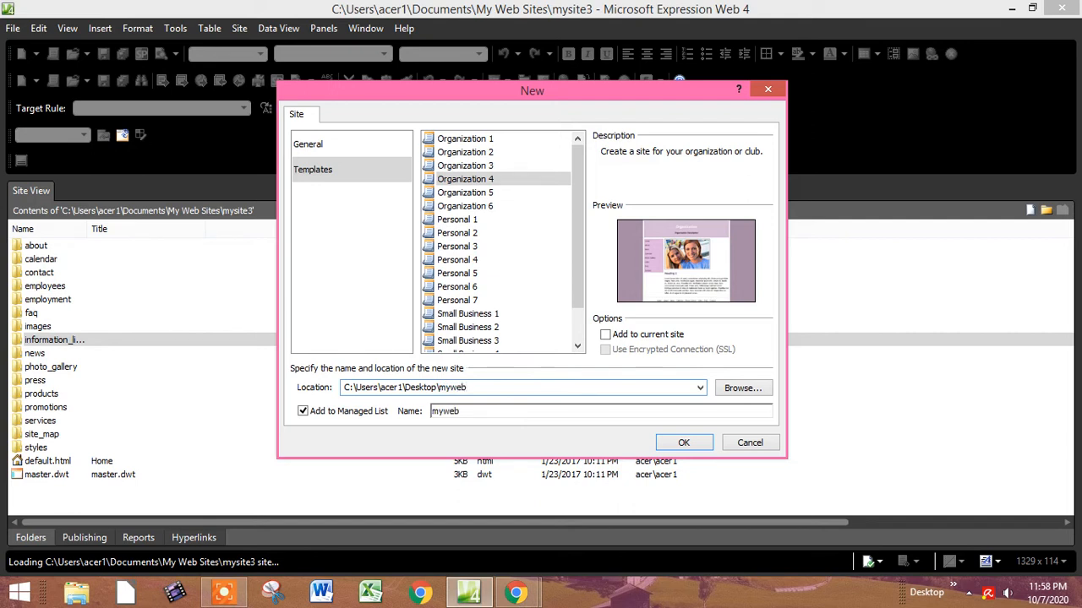
key("Return")
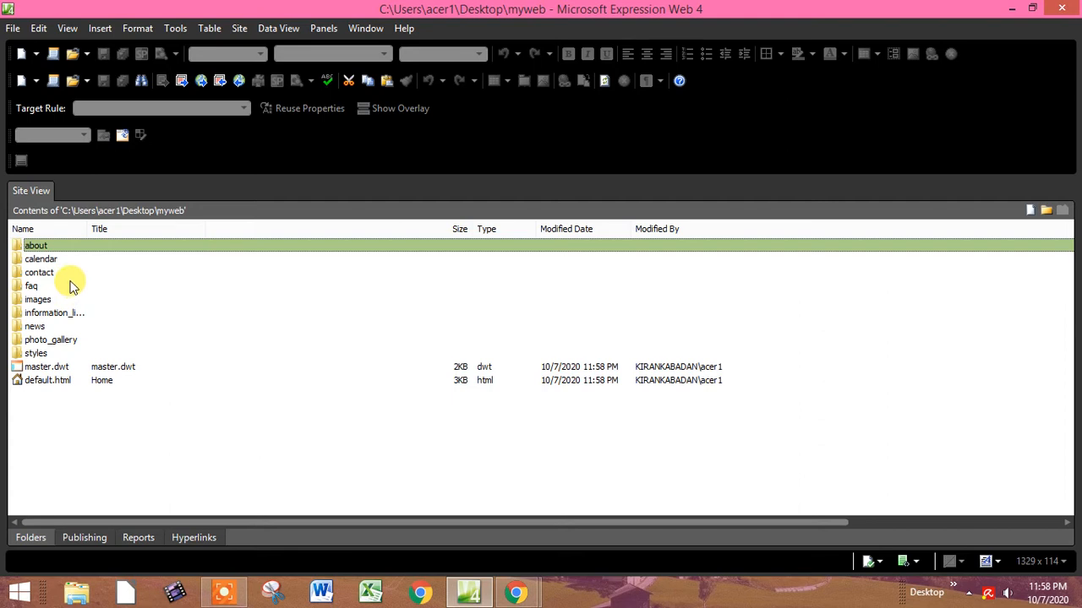
- Open the site's default.html home page and examine it in Design, Split and Code views
left_click(51, 382)
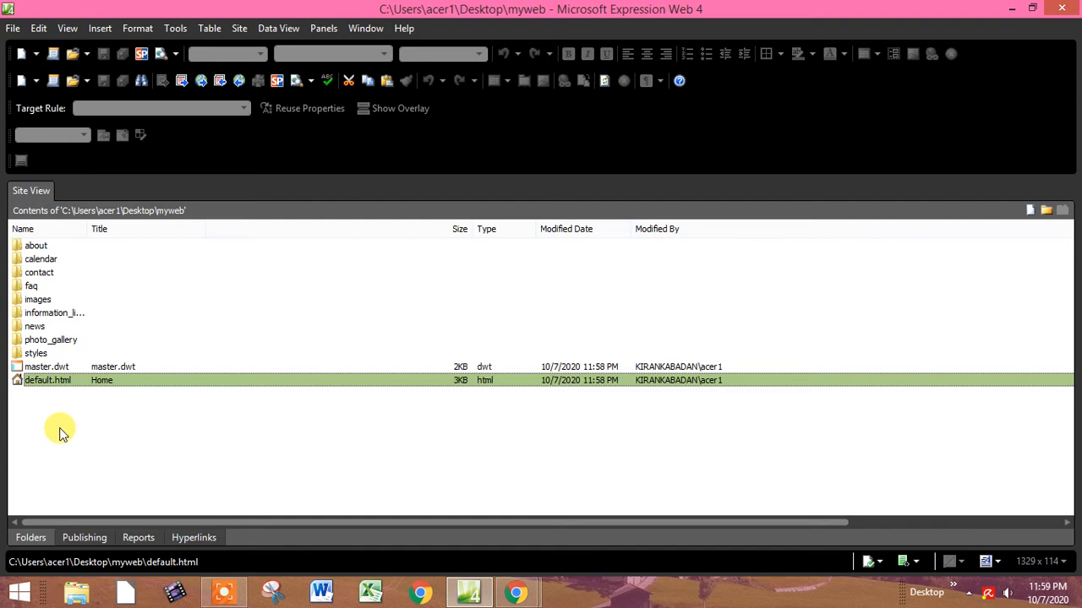
double_click(47, 382)
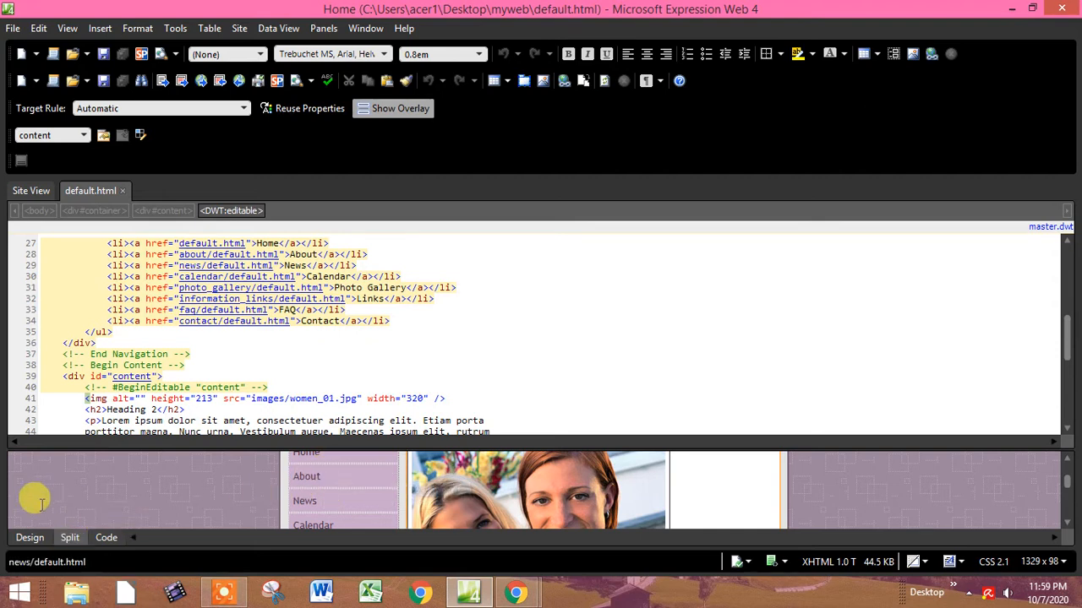
left_click(25, 537)
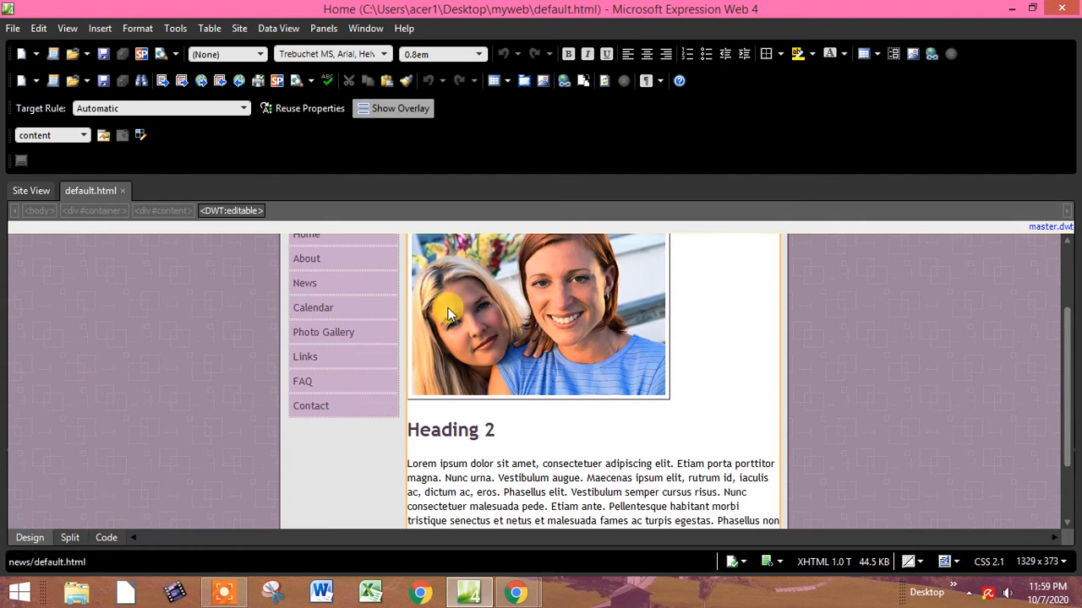
left_click(71, 537)
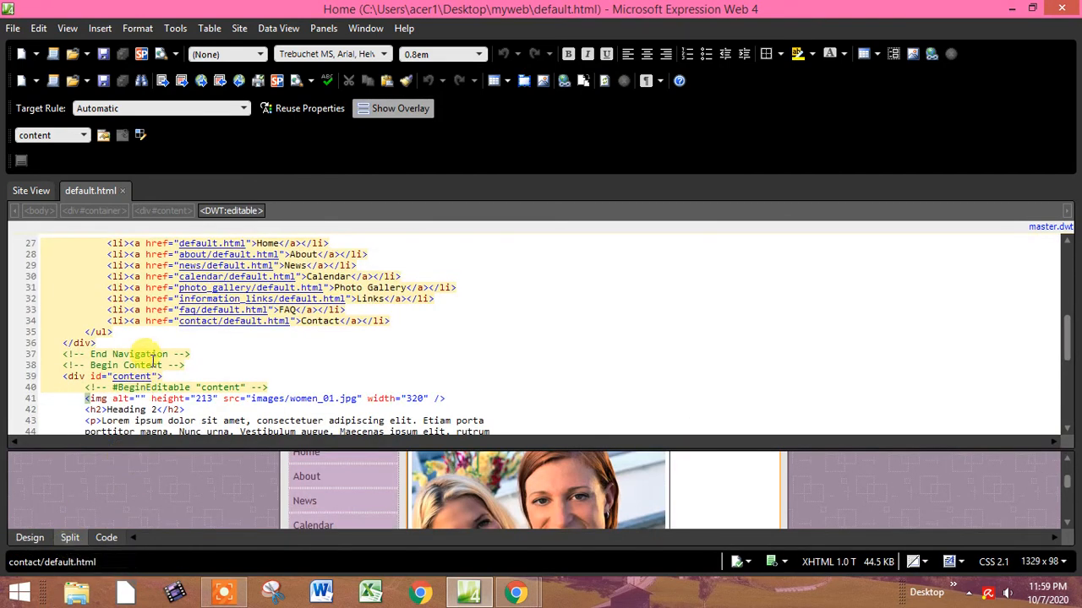
left_click(104, 541)
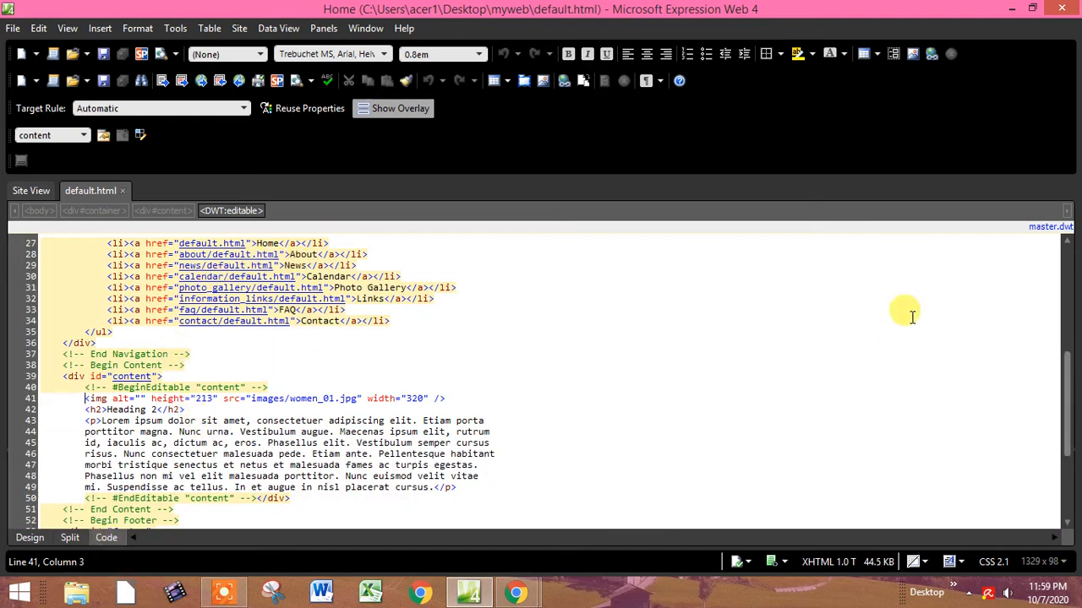
left_click_drag(1068, 358, 1066, 255)
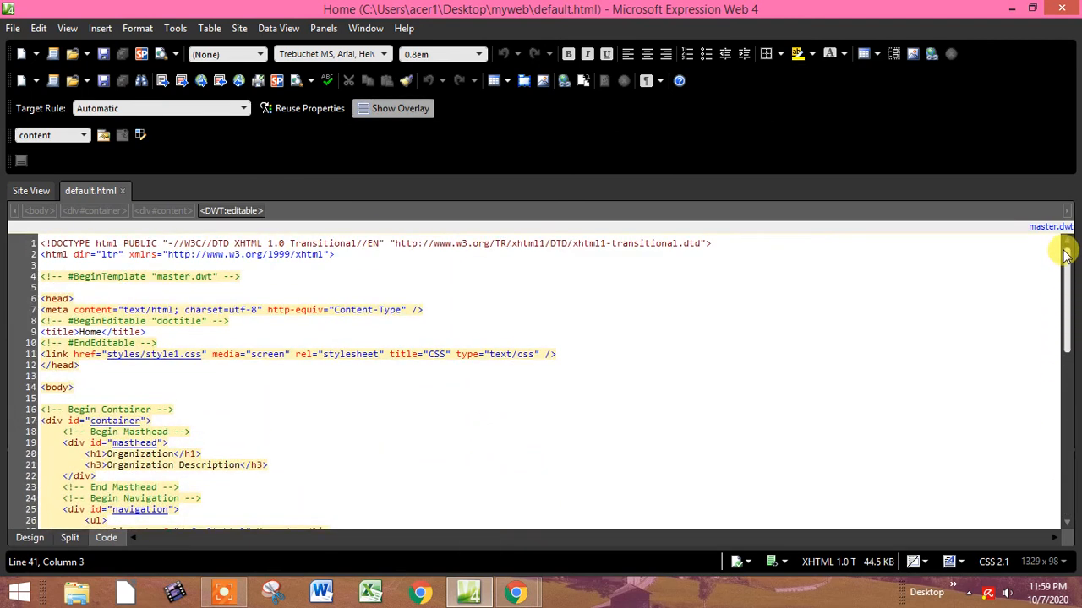
left_click_drag(1067, 255, 1063, 380)
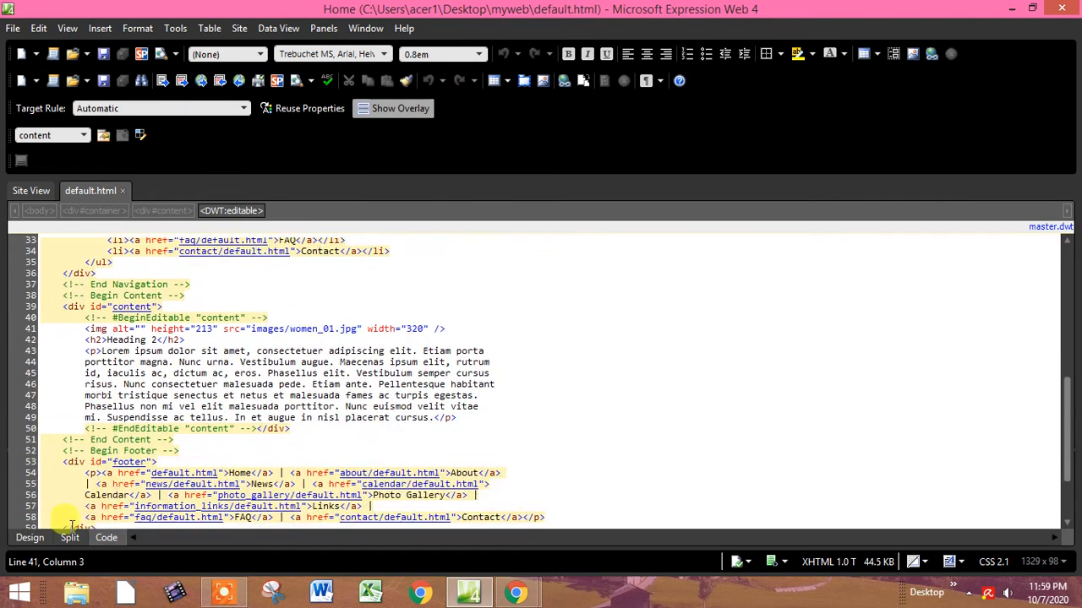
left_click(25, 535)
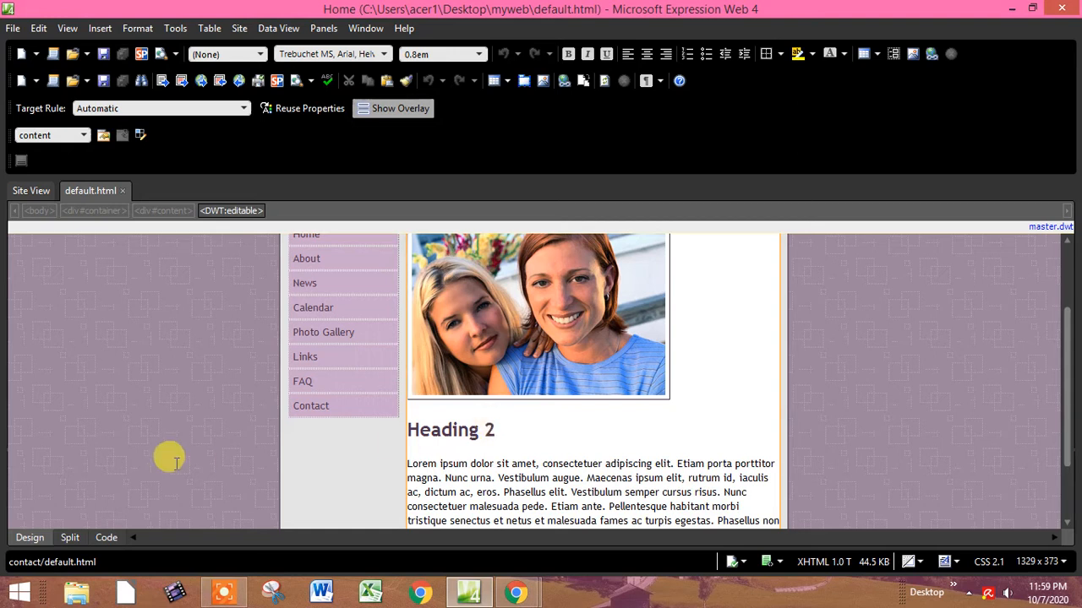
- Replace the Heading 2 text in the page's code with WELCOME TO MY PAGE and save the page
left_click(70, 538)
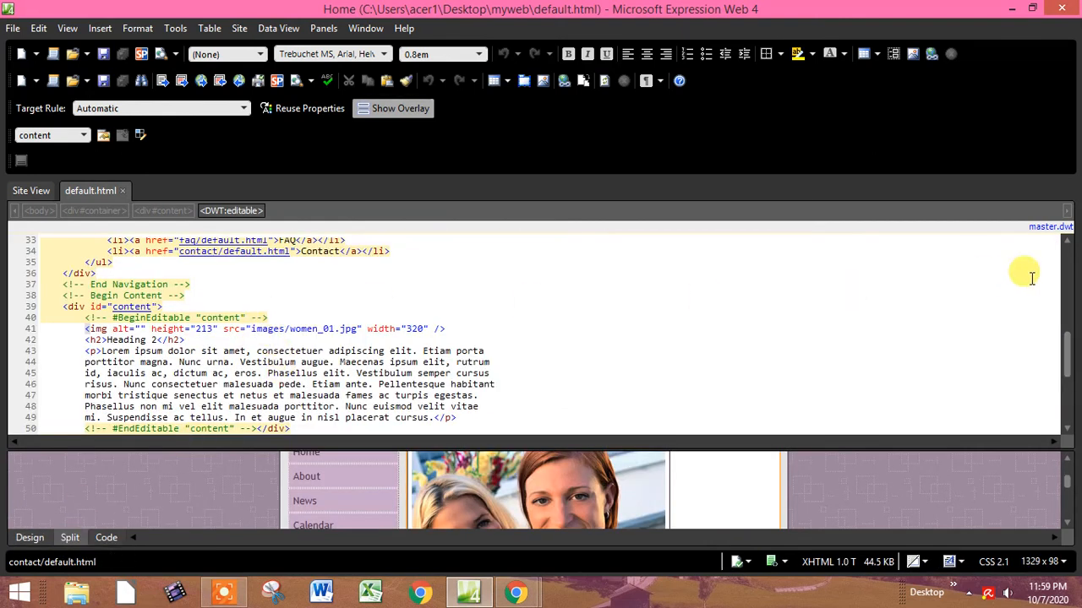
mouse_move(1066, 354)
left_mouse_down()
mouse_move(1065, 398)
mouse_move(1064, 348)
left_mouse_up()
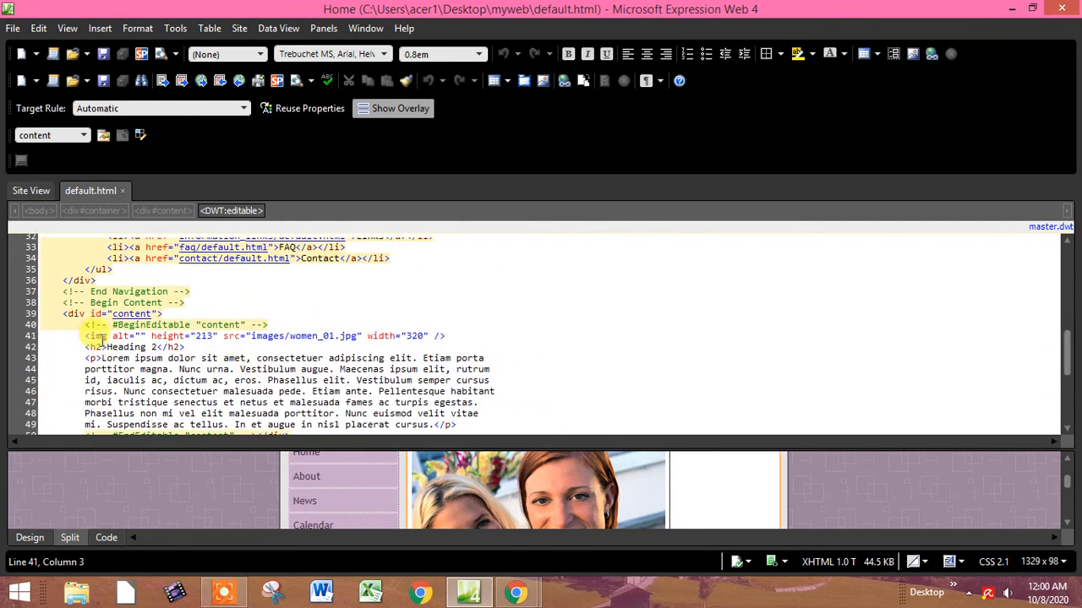
left_click_drag(156, 348, 105, 347)
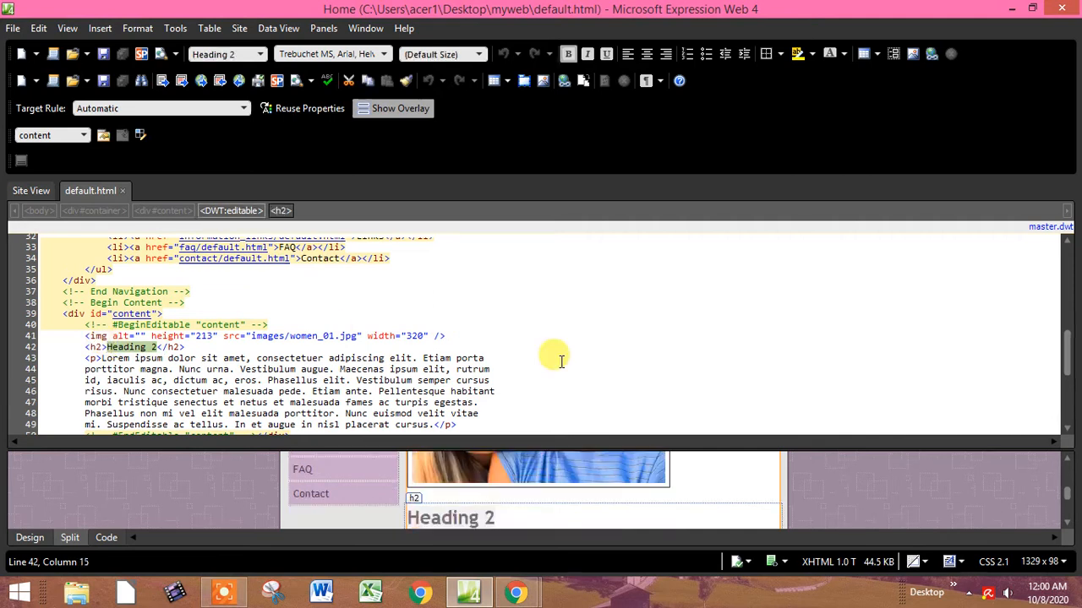
type("WELCOME T")
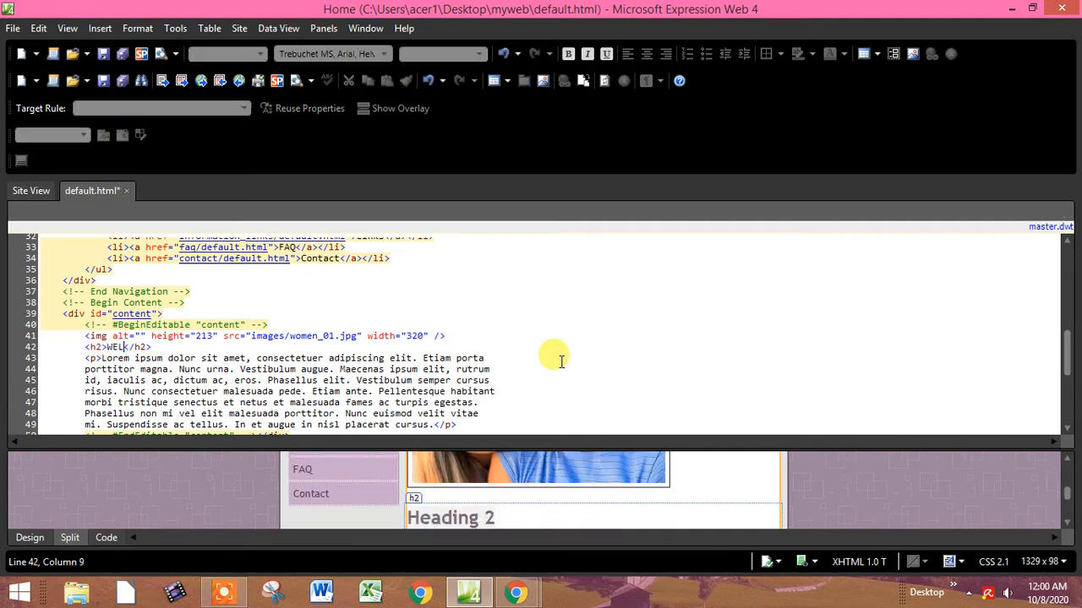
type("O MY PAGE")
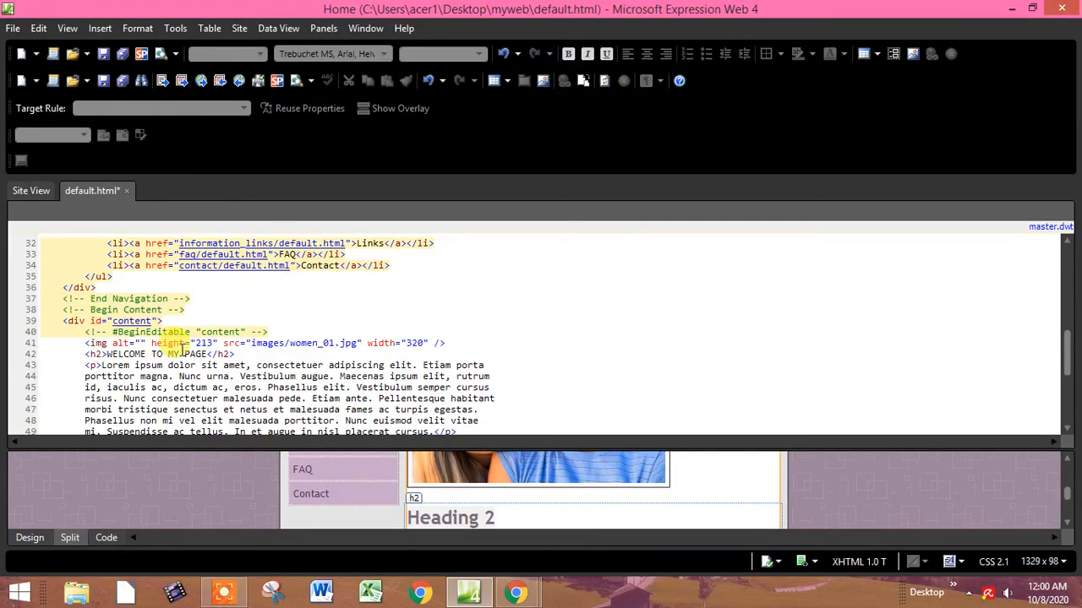
key("ctrl+s")
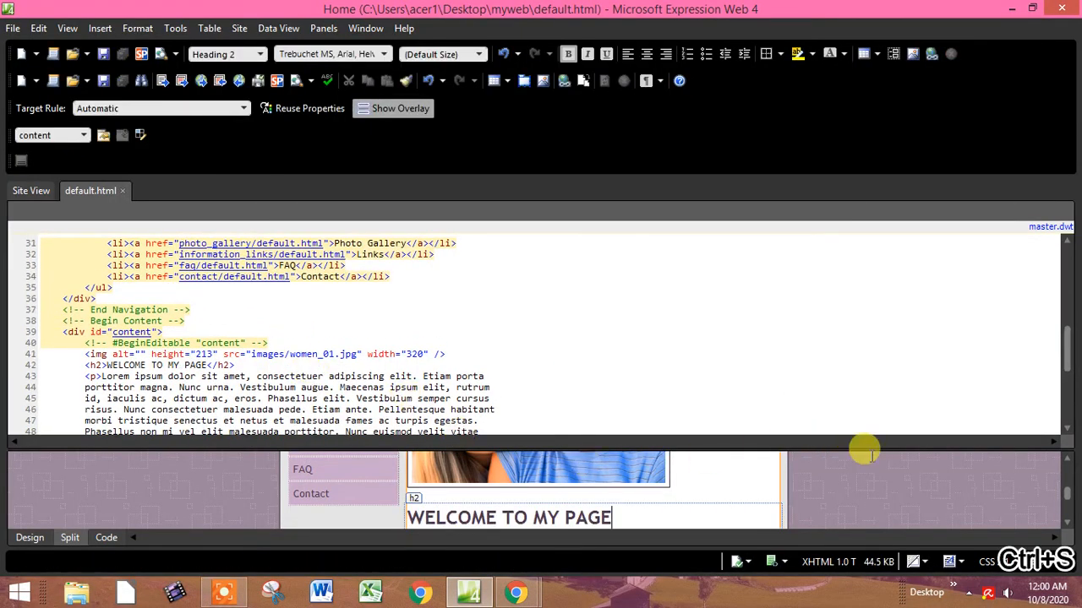
- Resize the home page photo in Design view to about 361 px wide and narrow it to about 287 px
left_click(30, 537)
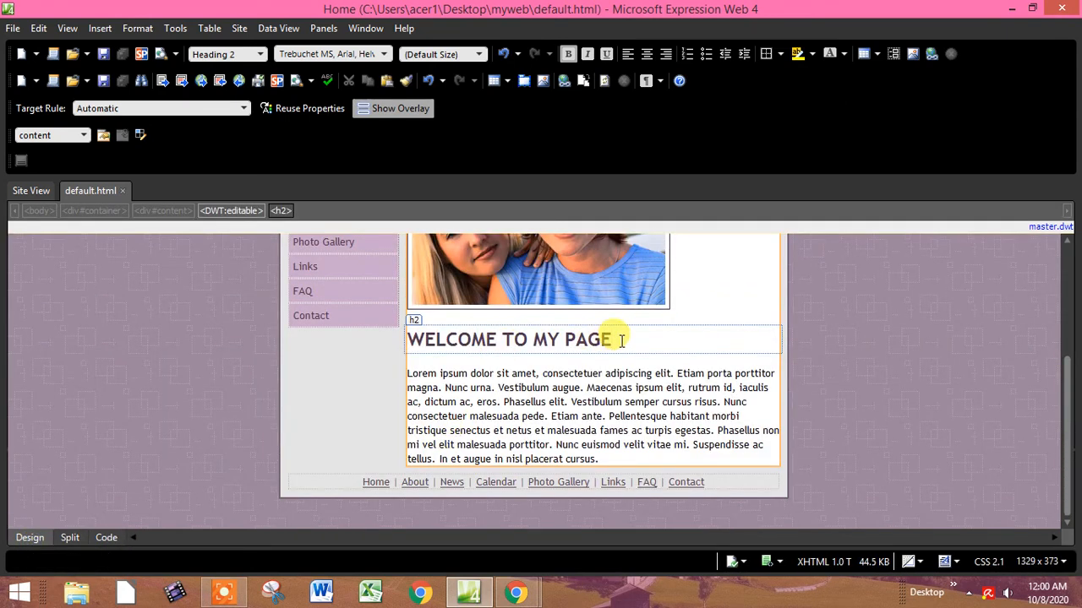
left_click_drag(445, 387, 609, 448)
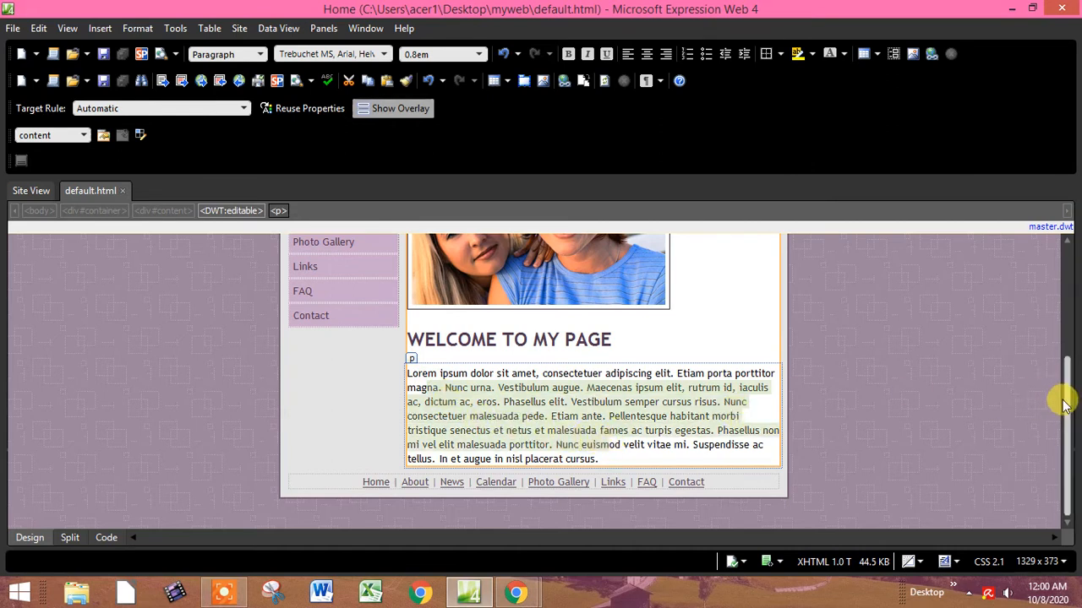
left_click_drag(1065, 404, 1069, 306)
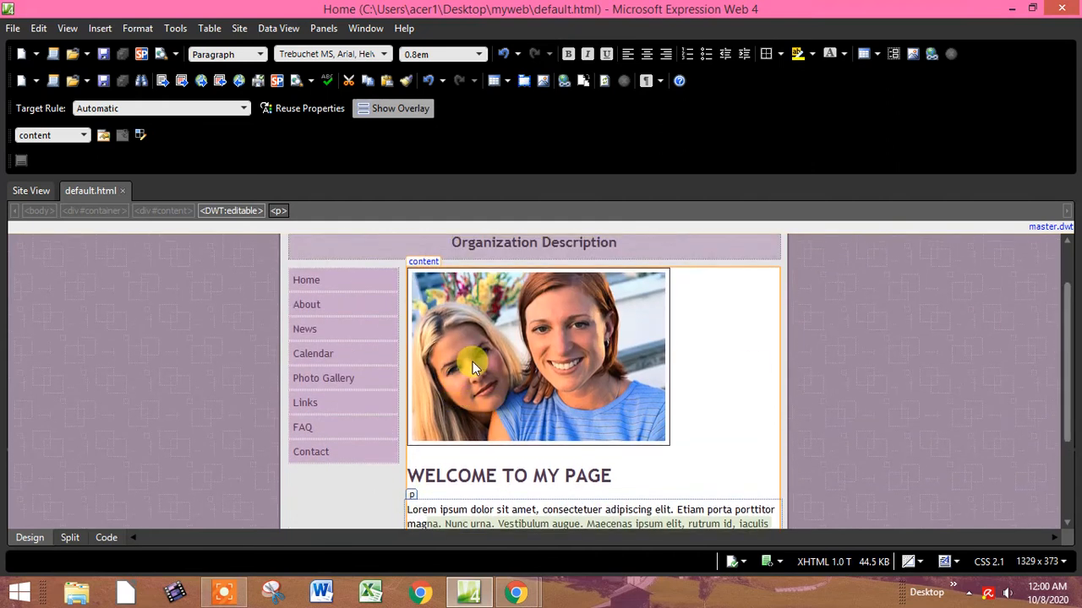
left_click(508, 395)
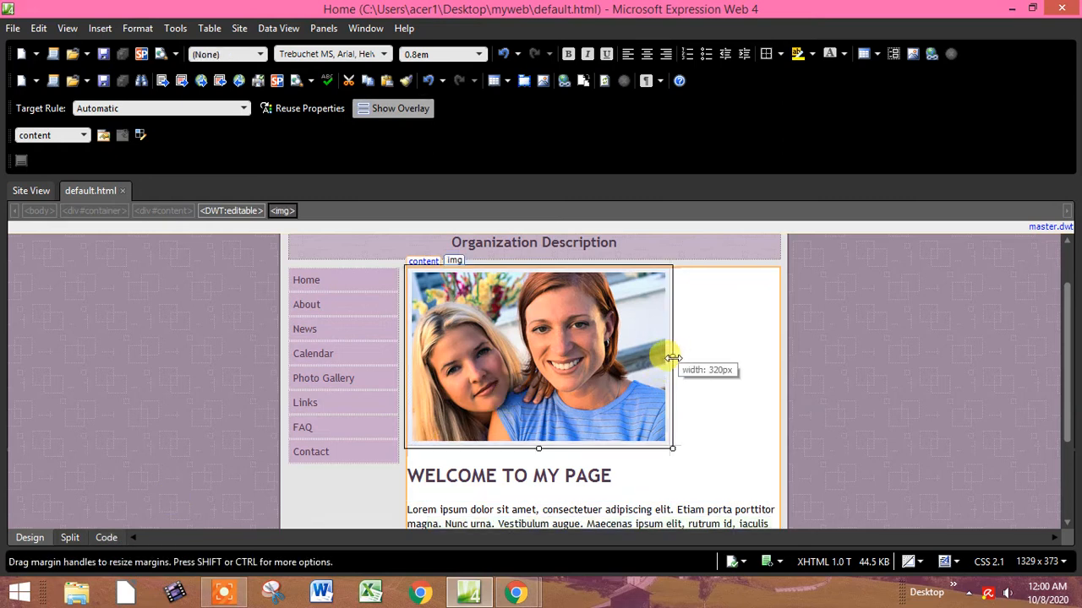
left_click_drag(673, 357, 705, 358)
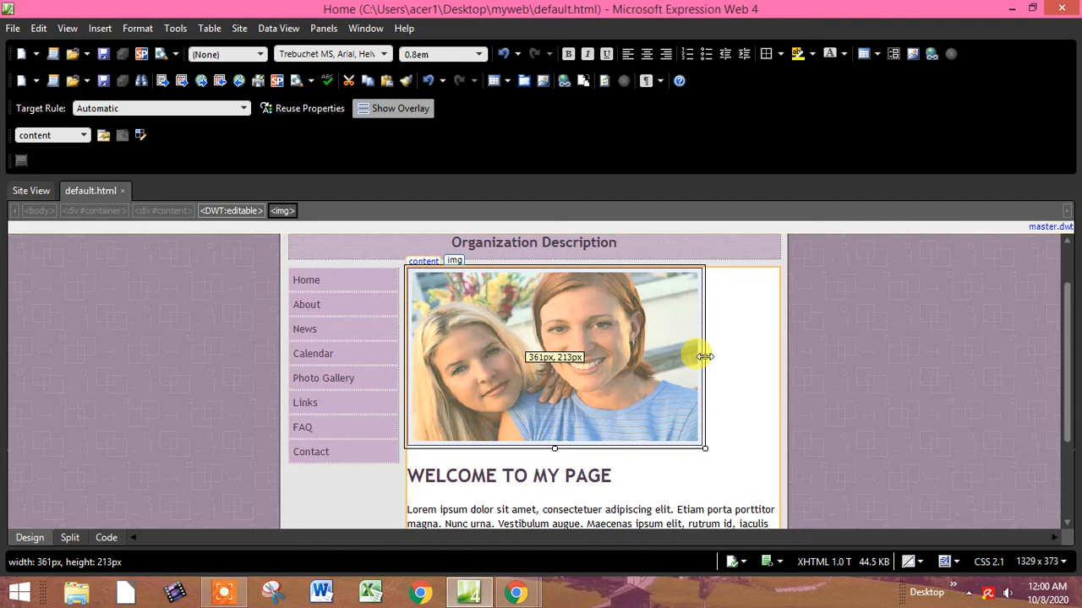
left_click_drag(705, 358, 646, 356)
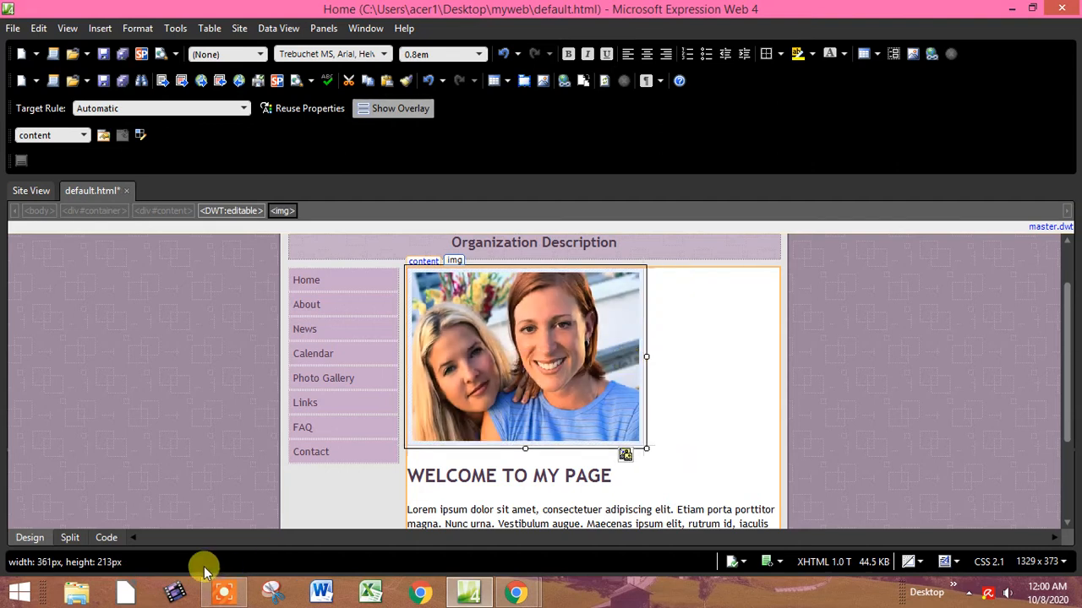
- Set the photo's height to 200 and width to 320 in the img tag and save the page
left_click(72, 537)
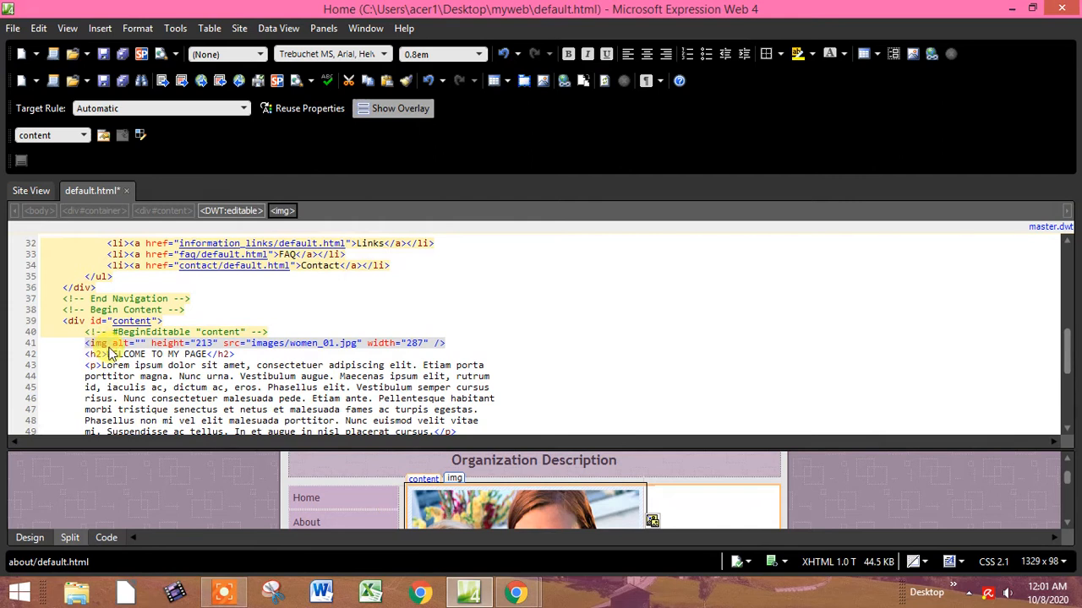
left_click(106, 538)
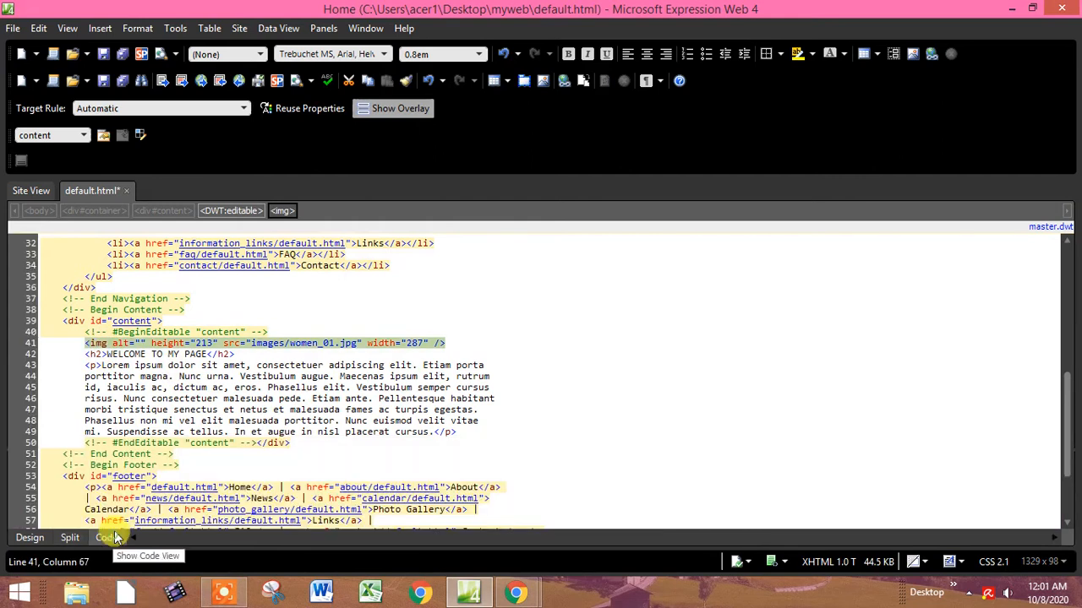
left_click(267, 367)
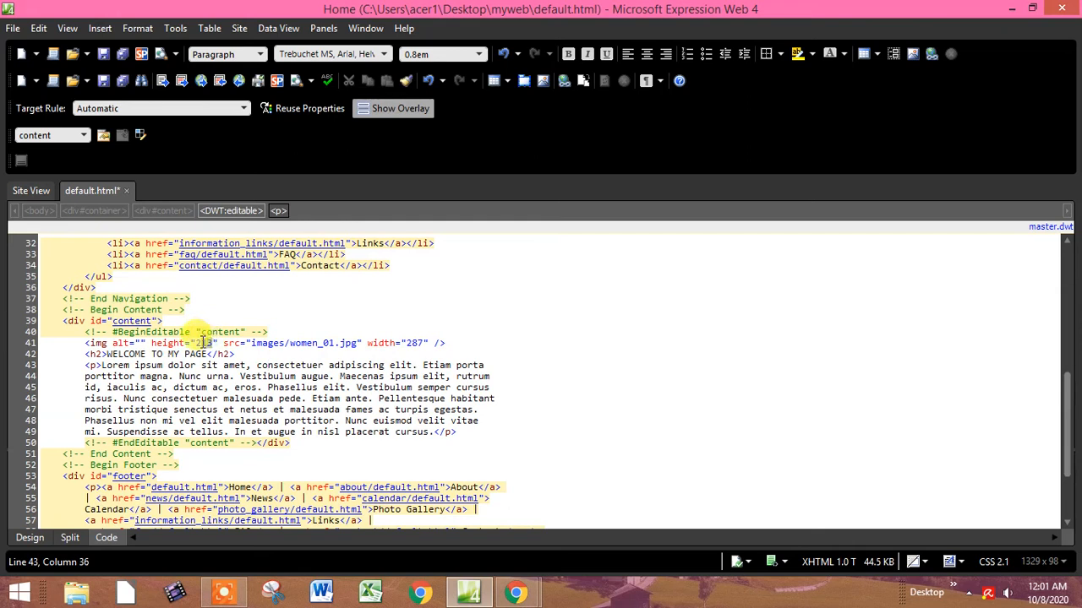
double_click(204, 343)
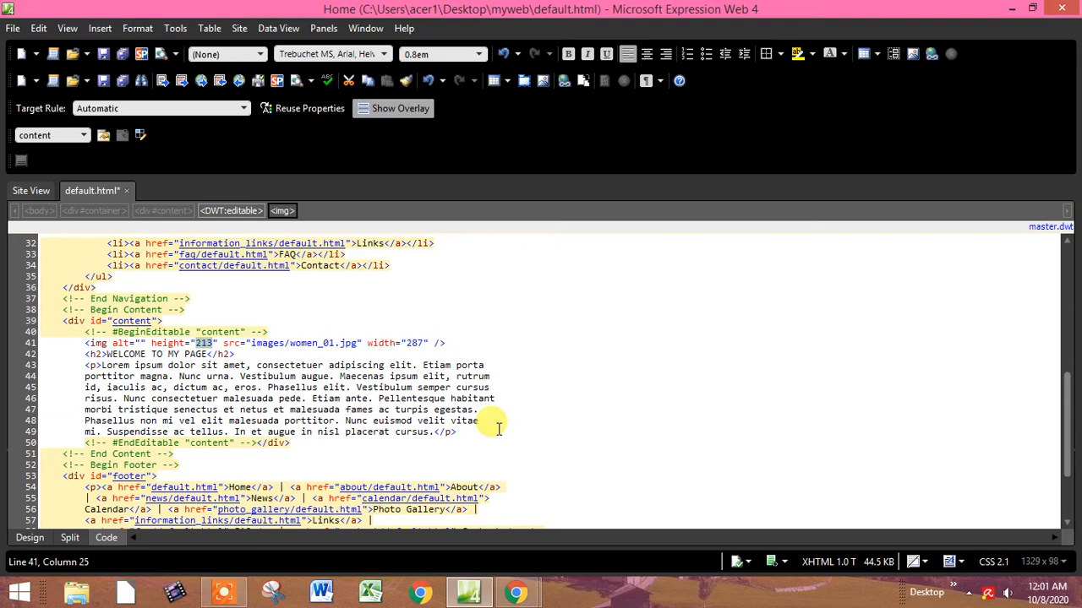
type("200")
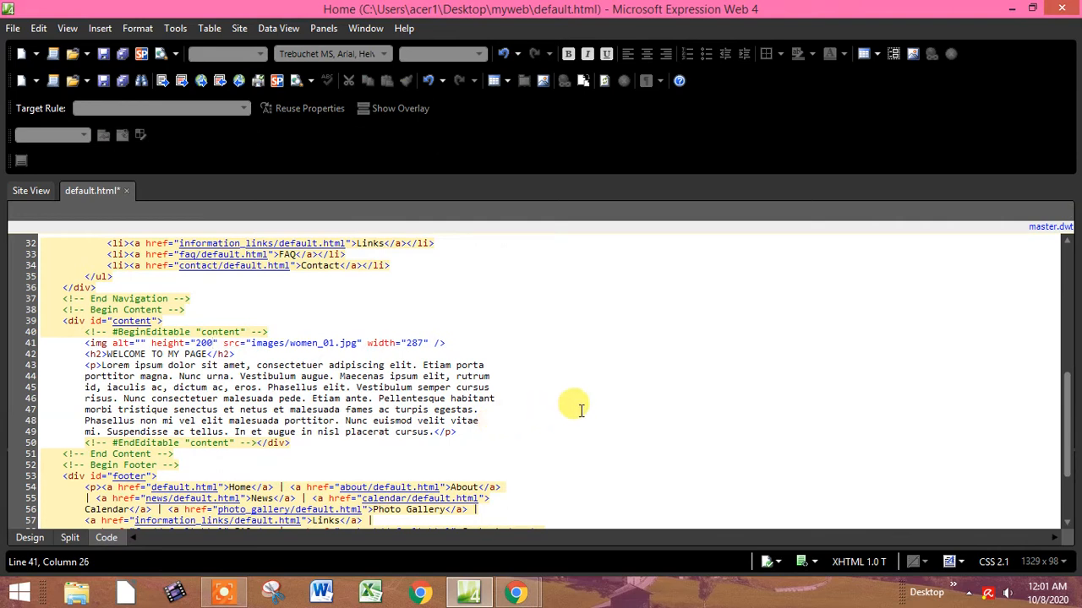
left_click_drag(422, 343, 406, 344)
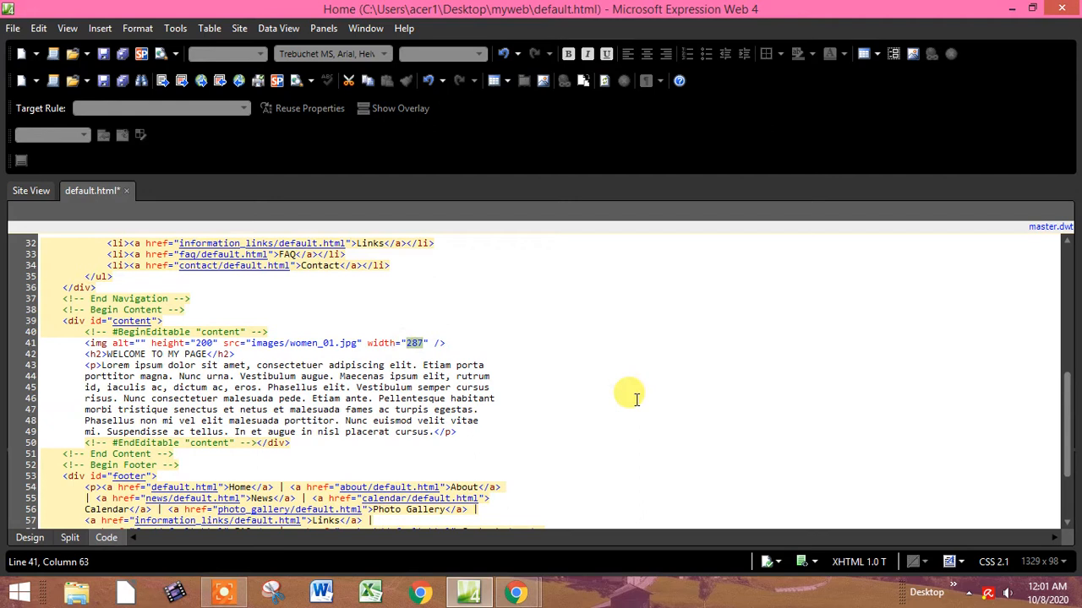
type("32")
key("ctrl+s")
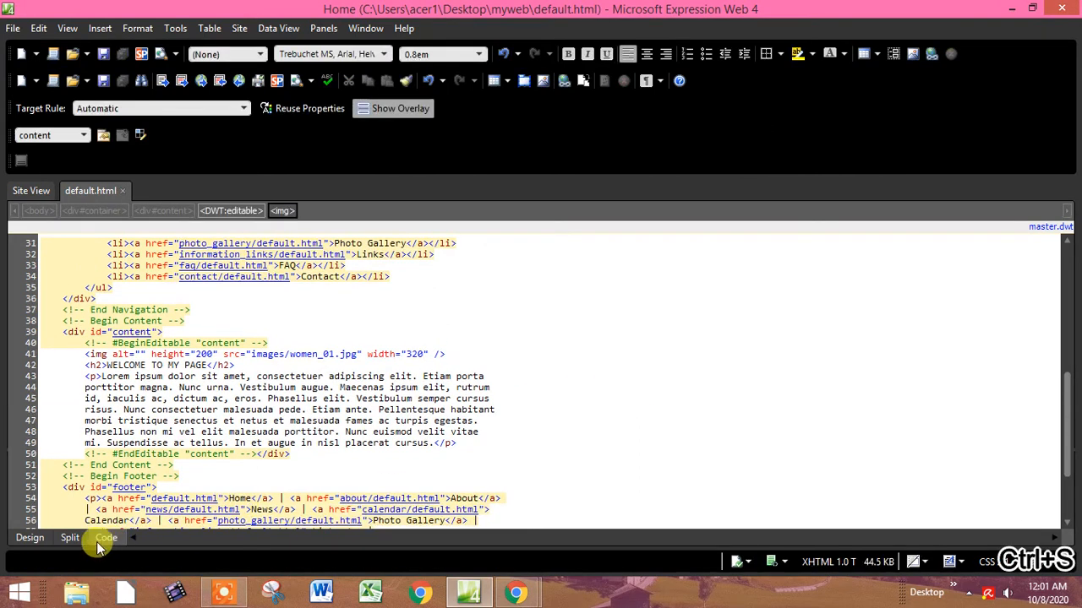
- Add a right margin to the photo in Split view and check its img tag in the code
left_click(73, 538)
left_click_drag(1068, 346, 1068, 369)
left_click(549, 509)
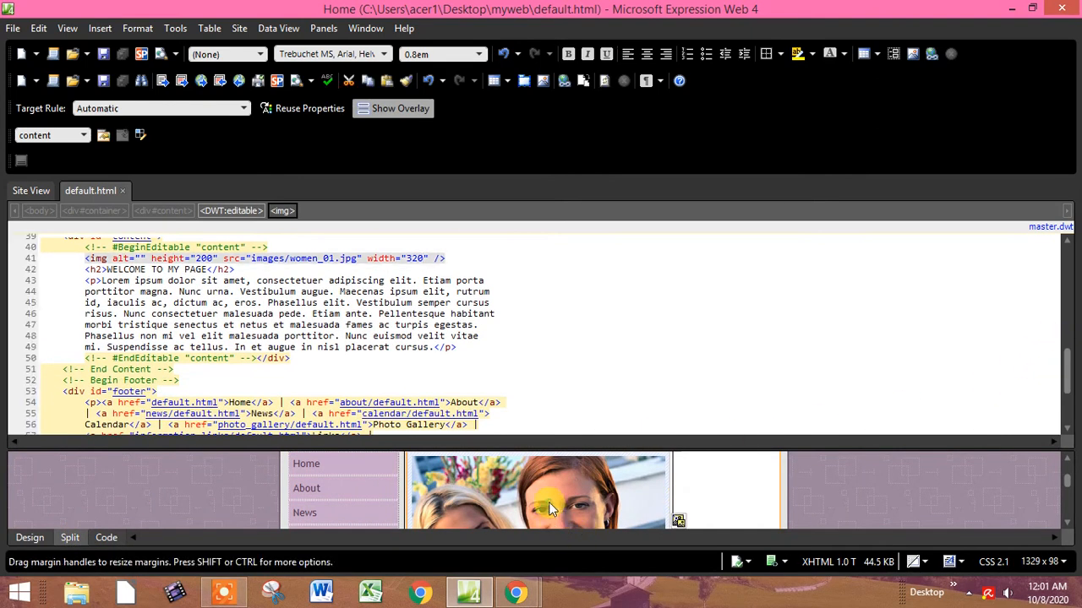
left_click_drag(669, 496, 684, 497)
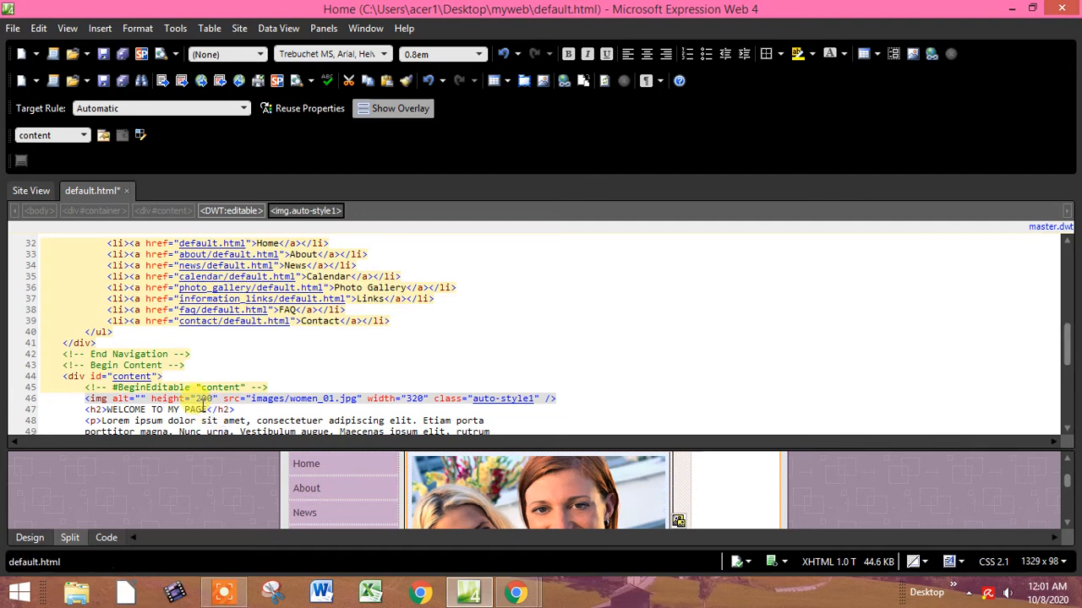
left_click_drag(1069, 342, 1069, 353)
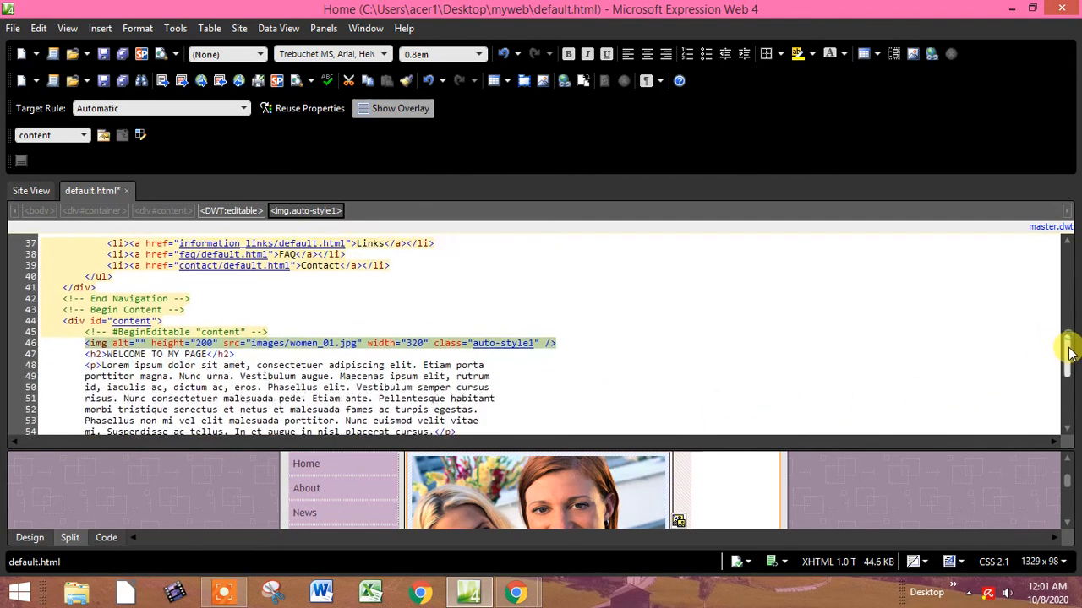
- Widen the photo to about 358 px in Design view and inspect its size attributes in the code
left_click(34, 538)
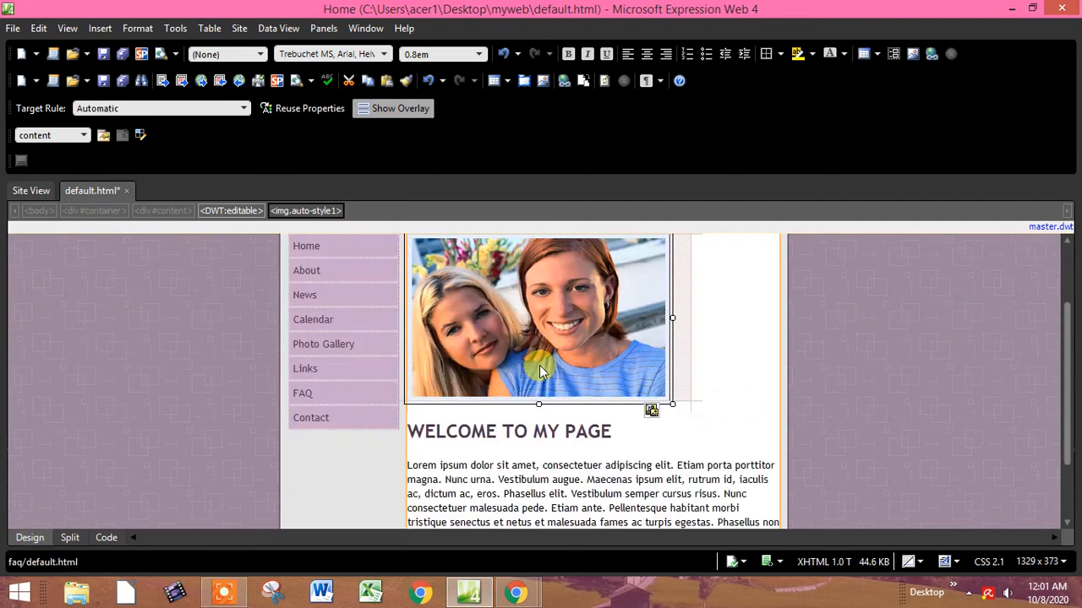
left_click_drag(672, 318, 701, 317)
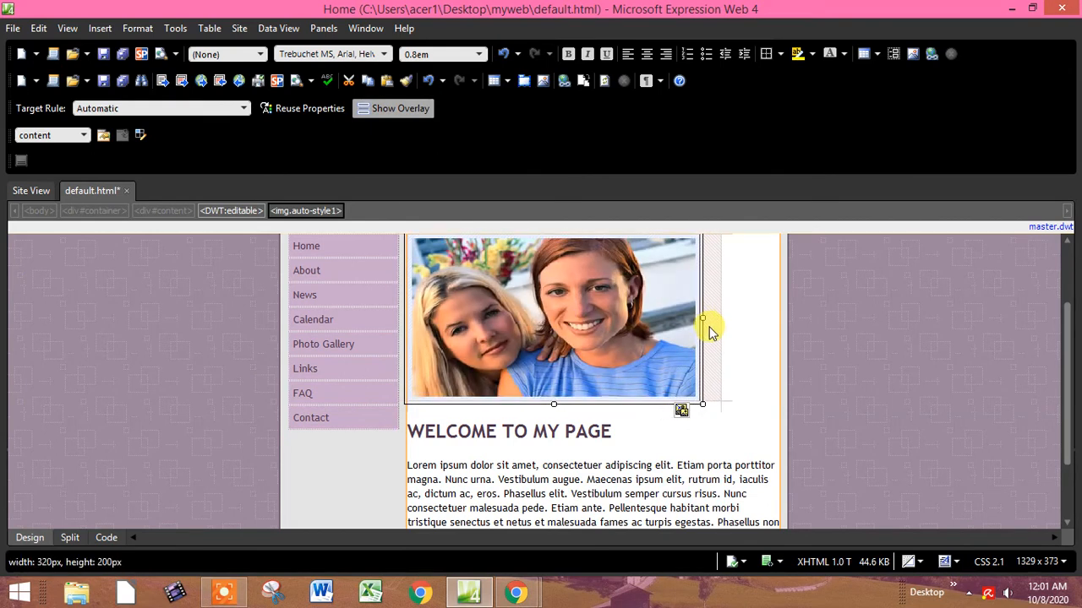
left_click(76, 539)
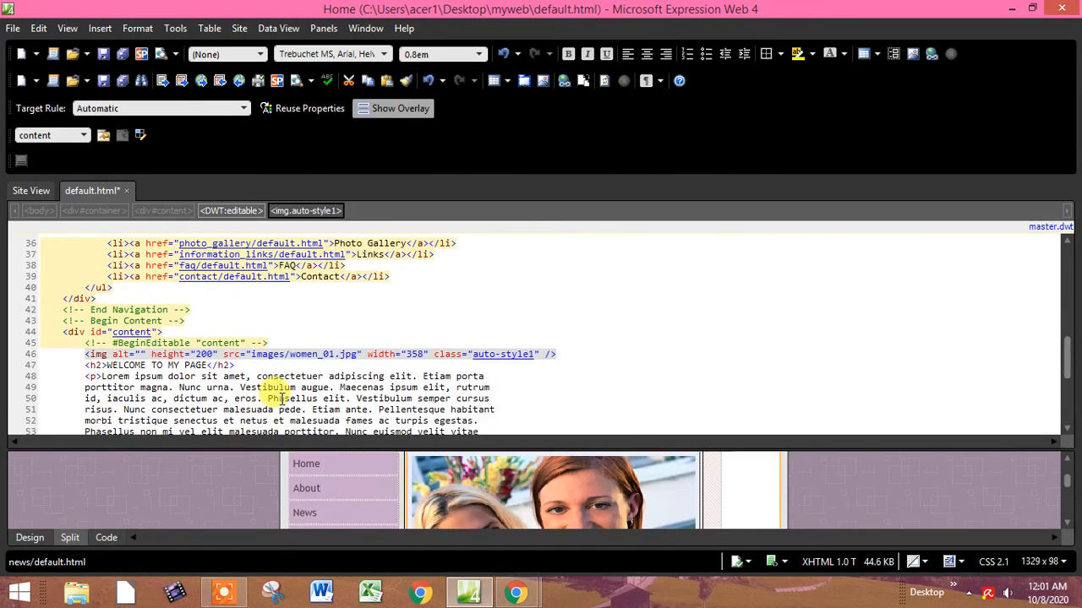
left_click(206, 354)
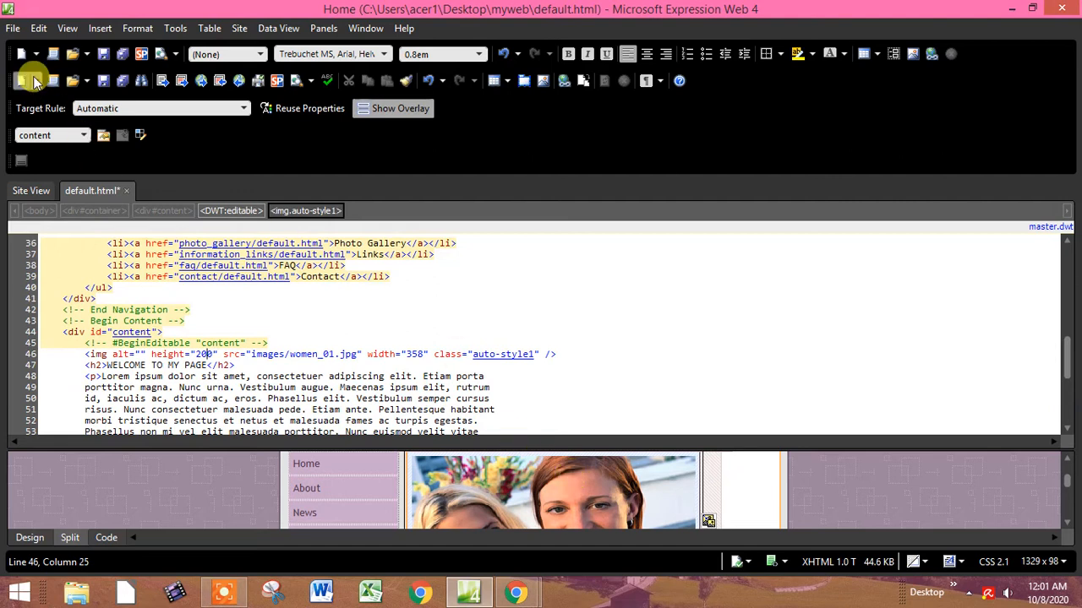
- Preview the home page in Chrome at 1024 x 768, saving its changes first
left_click(13, 30)
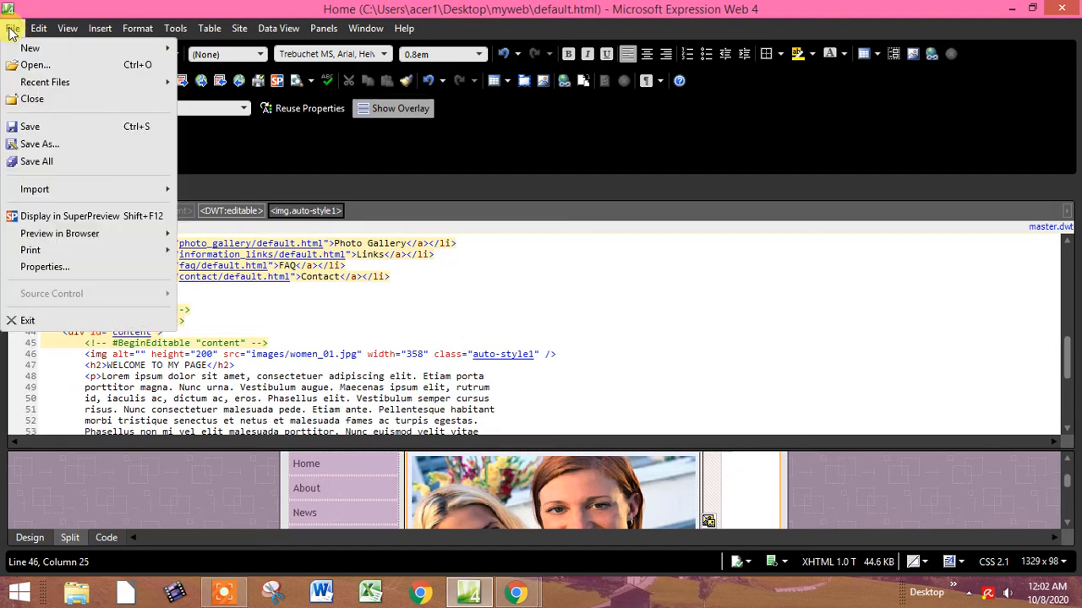
mouse_move(72, 240)
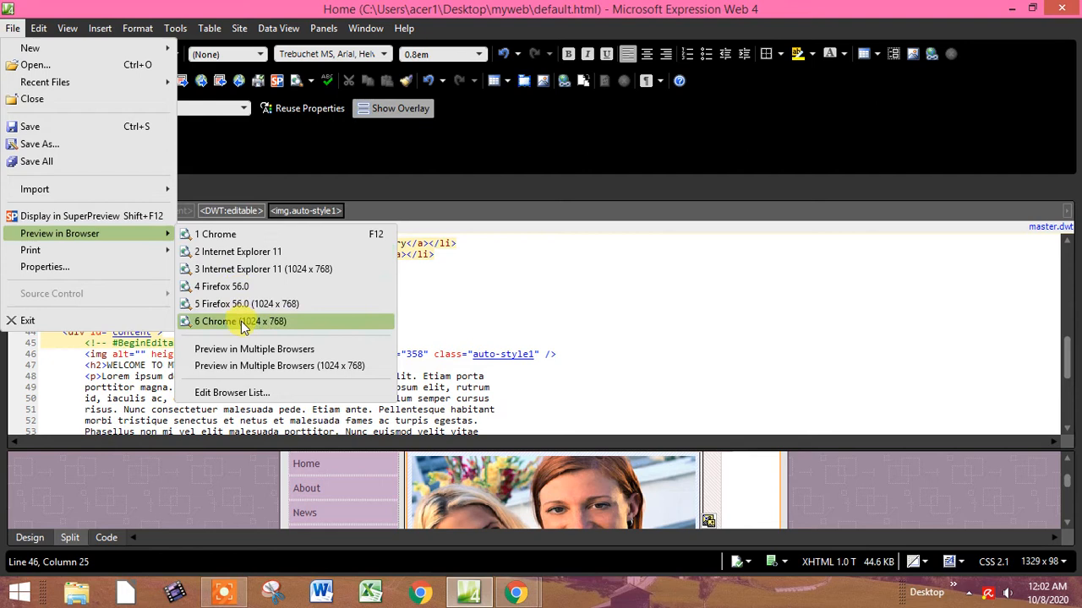
left_click(271, 165)
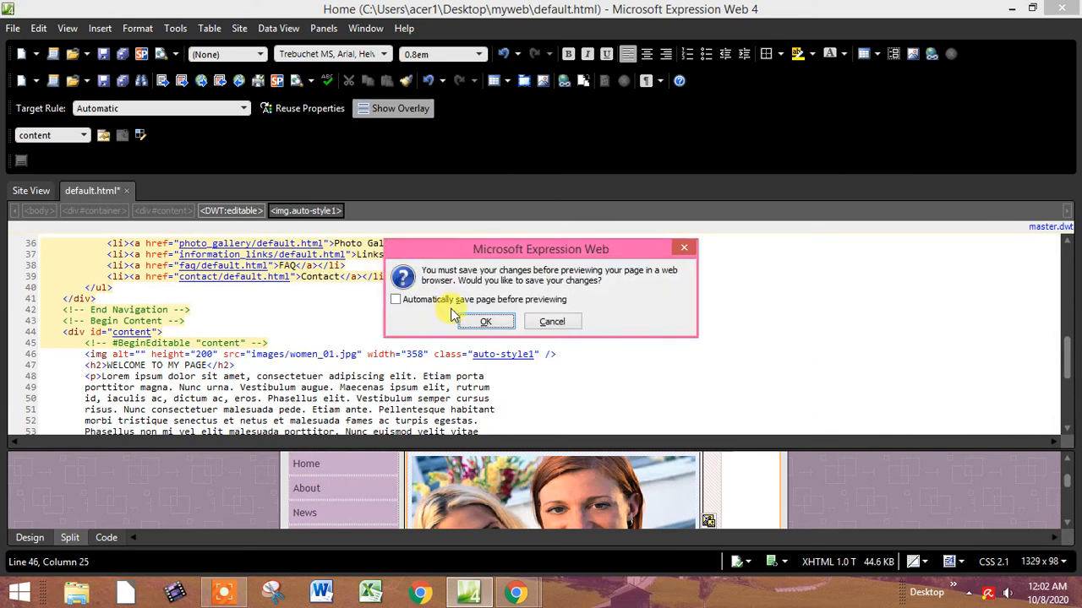
left_click(485, 318)
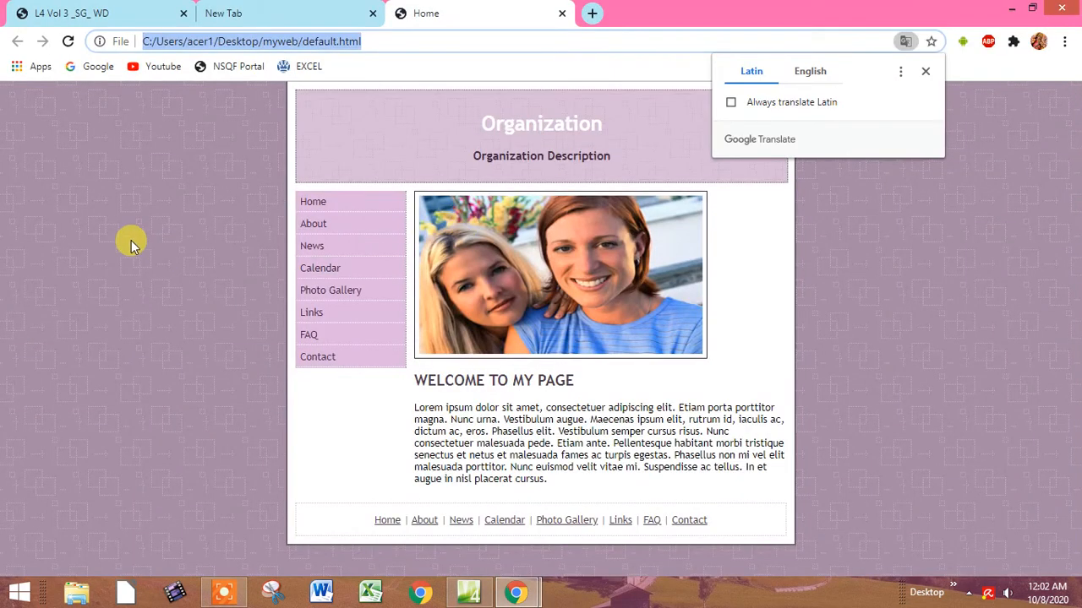
- Review the photo and the WELCOME TO MY PAGE heading in the browser preview, close it and return to Expression Web
left_click(131, 242)
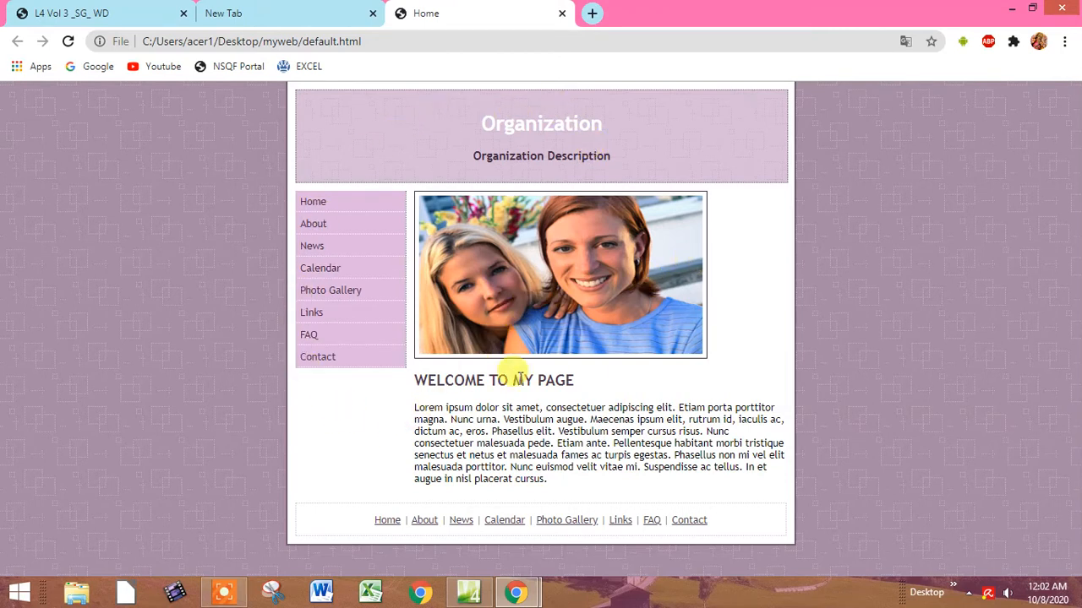
left_click_drag(575, 381, 406, 381)
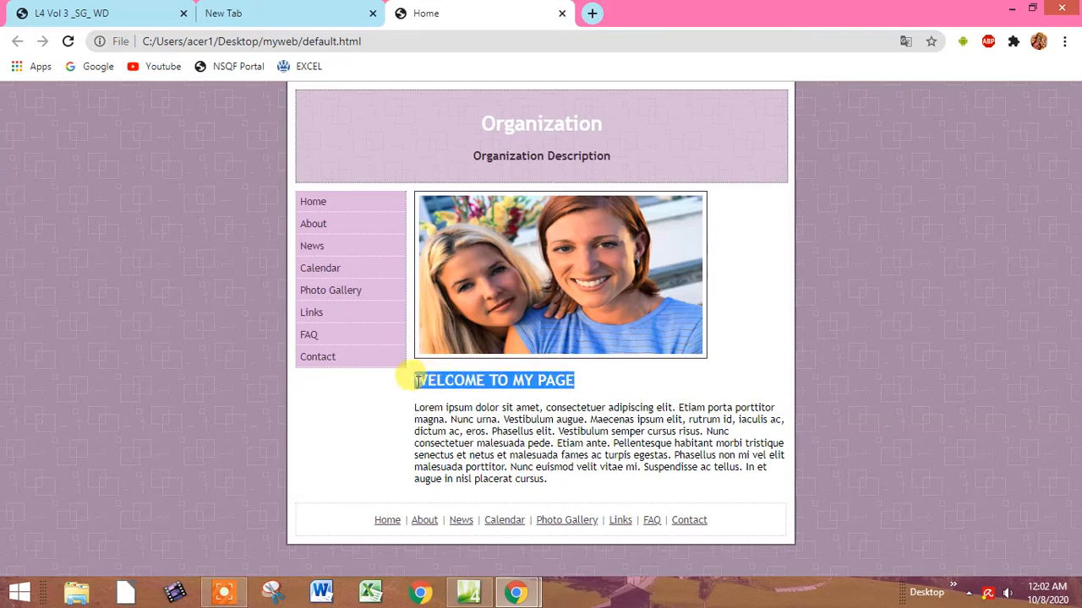
left_click(414, 403)
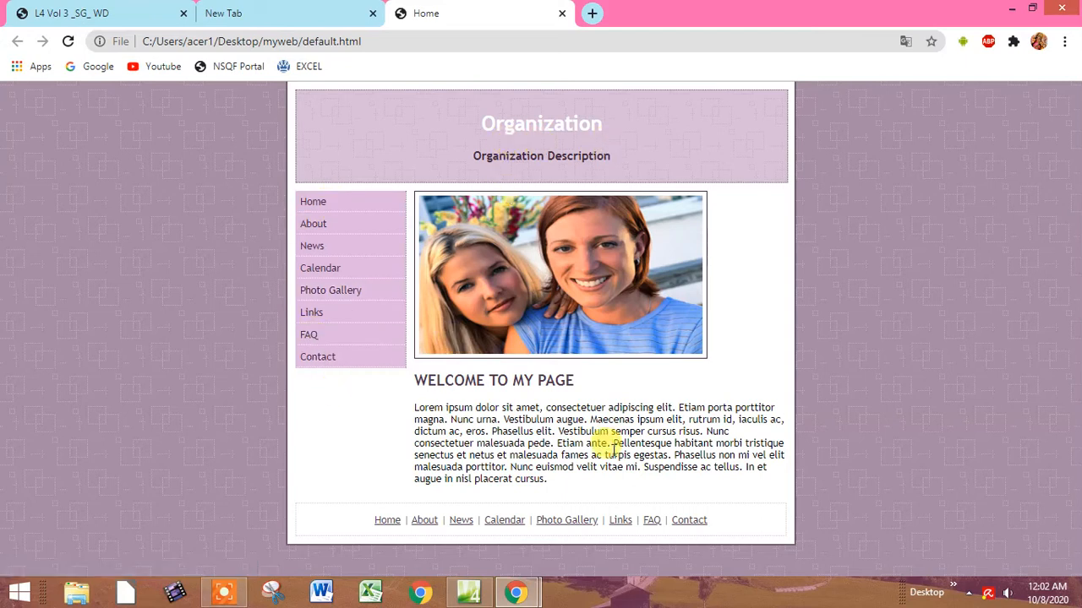
left_click(564, 14)
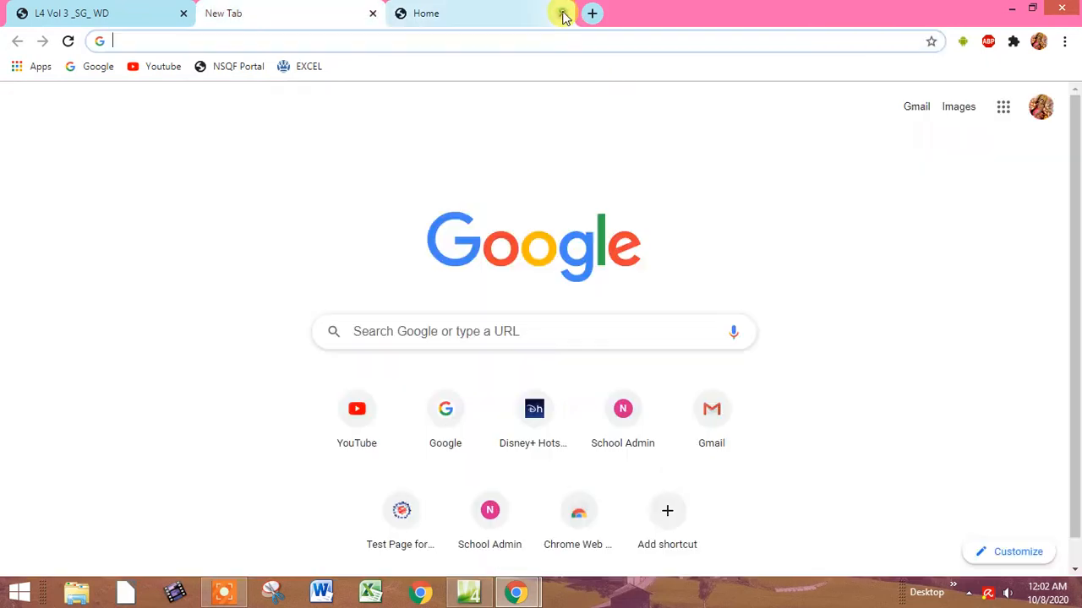
key("alt+Tab")
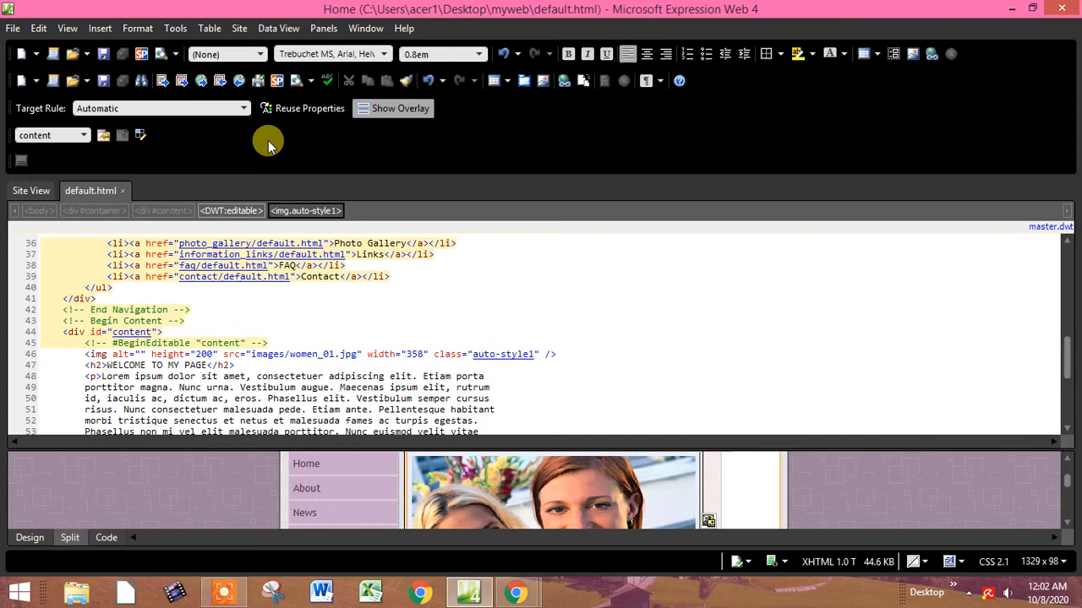
- Preview the home page in Chrome again and test the Contact and Home navigation links
key("F12")
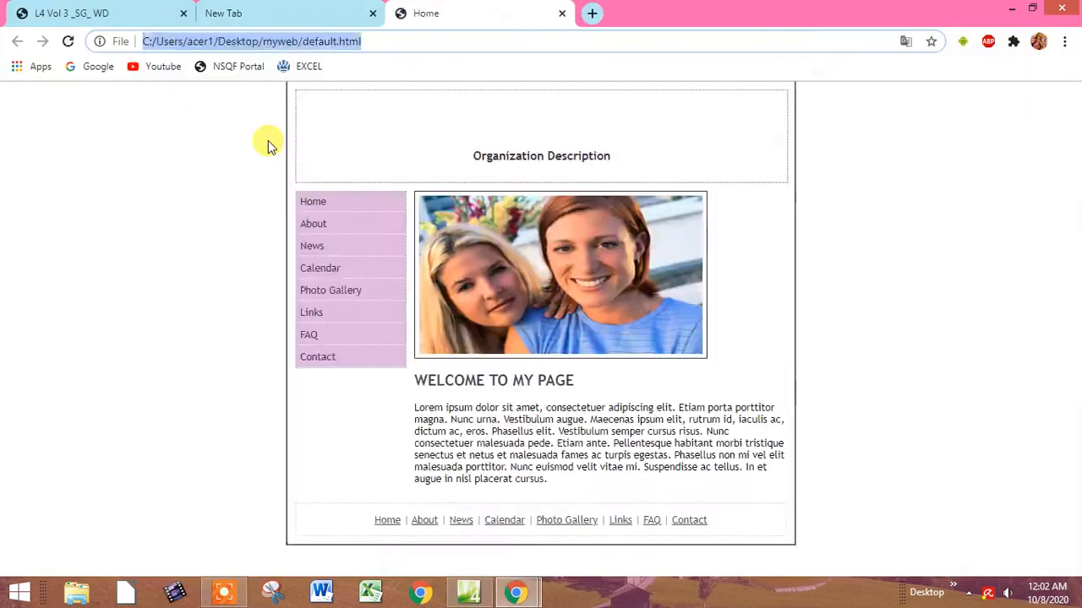
left_click(925, 70)
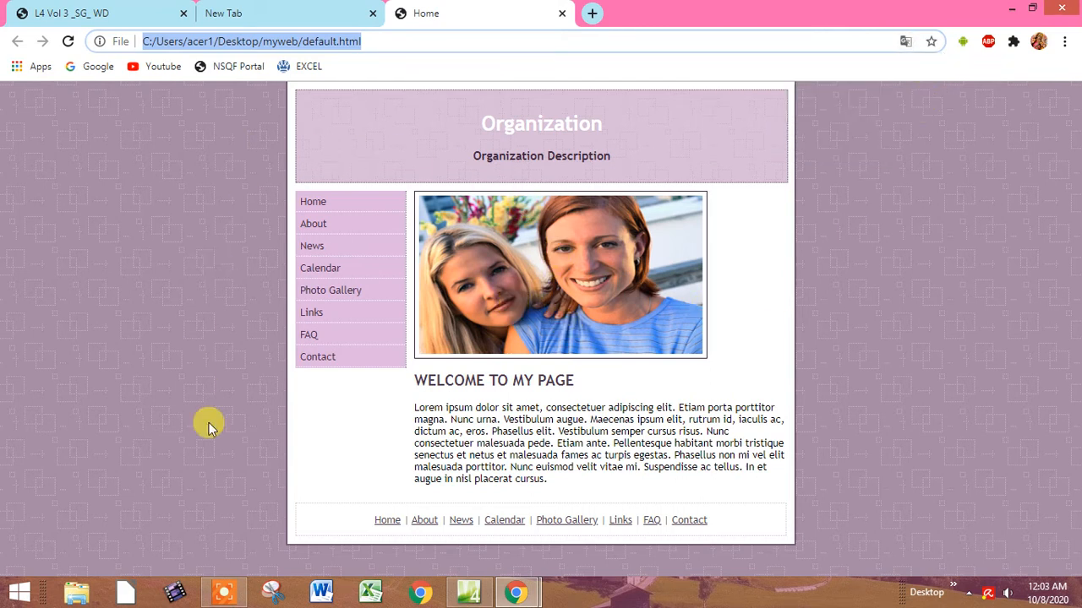
left_click(334, 363)
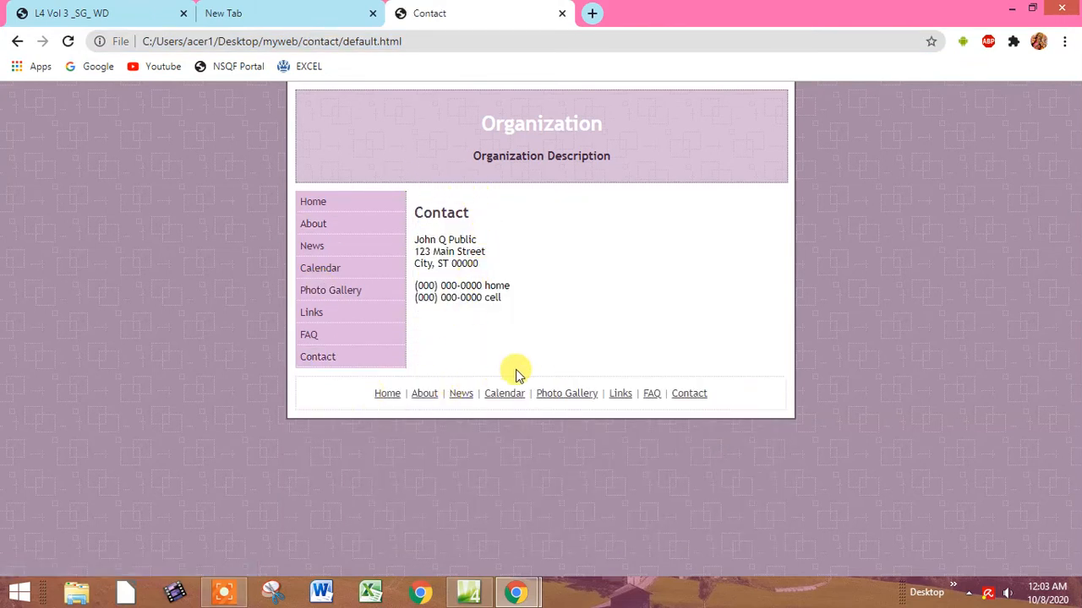
left_click(306, 202)
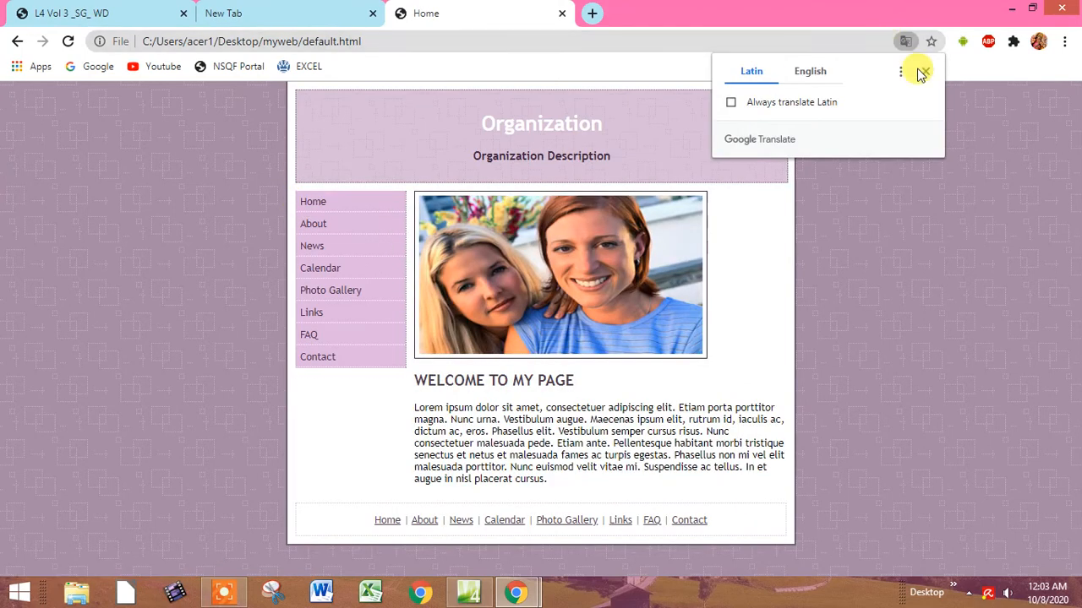
left_click(919, 71)
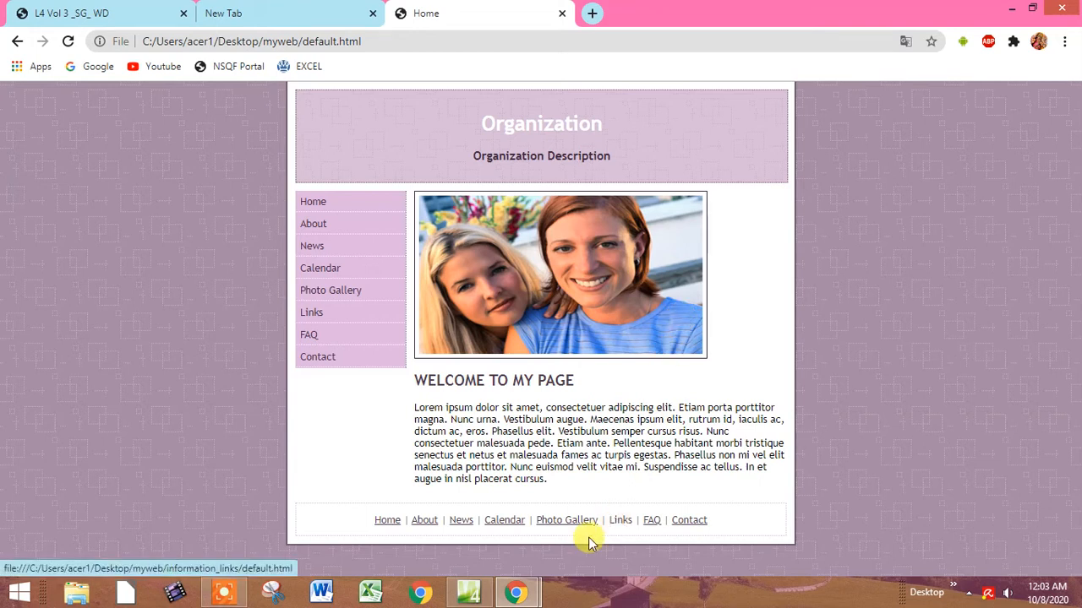
- Switch back to Expression Web, show the myweb site's folder contents and start the Import Site Wizard
left_click(469, 557)
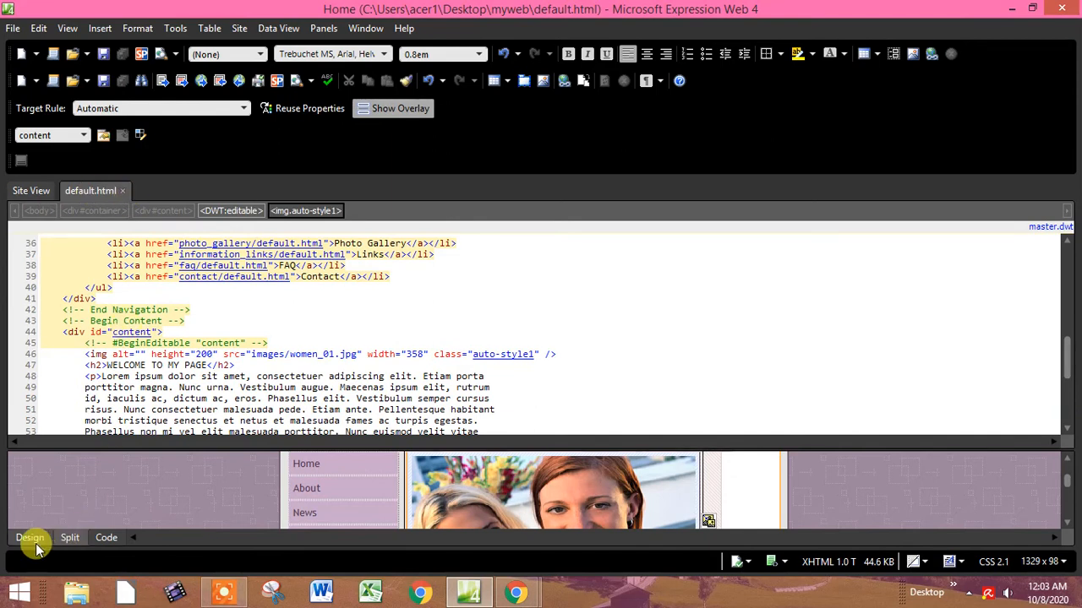
left_click(104, 537)
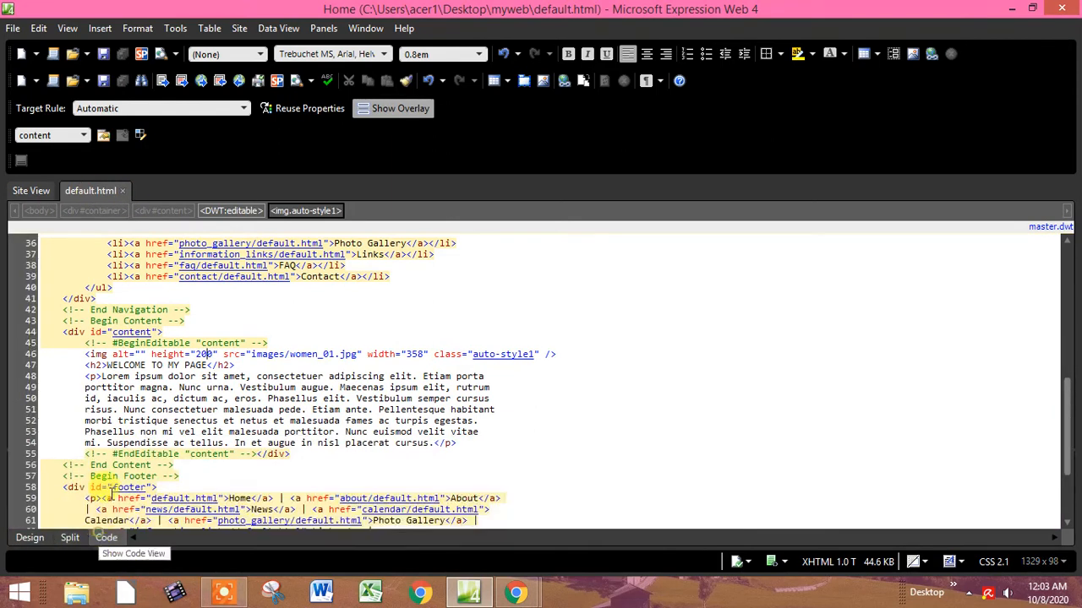
left_click(32, 191)
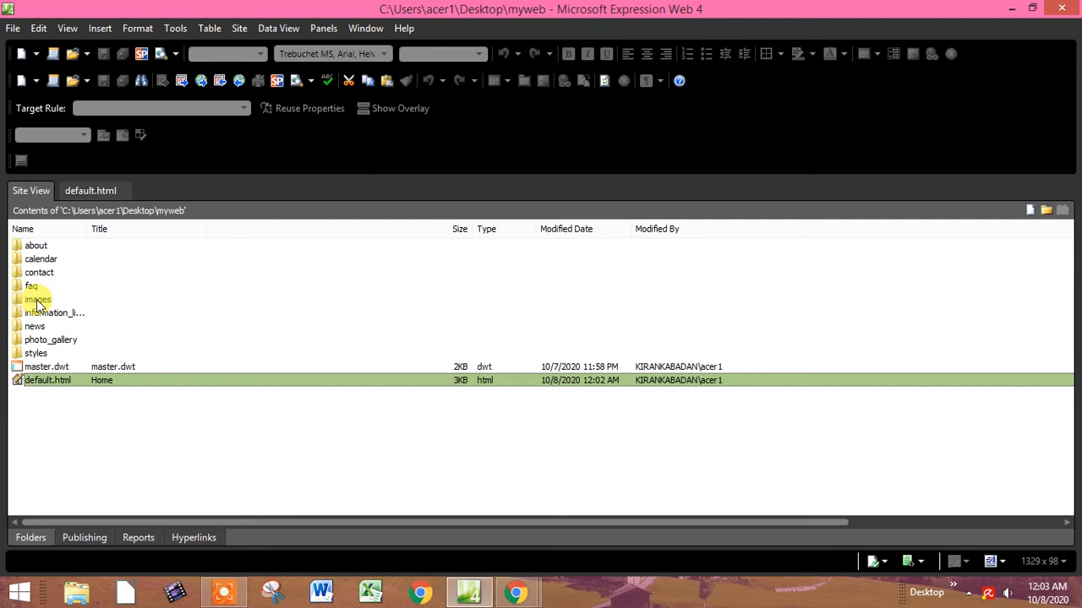
left_click(241, 30)
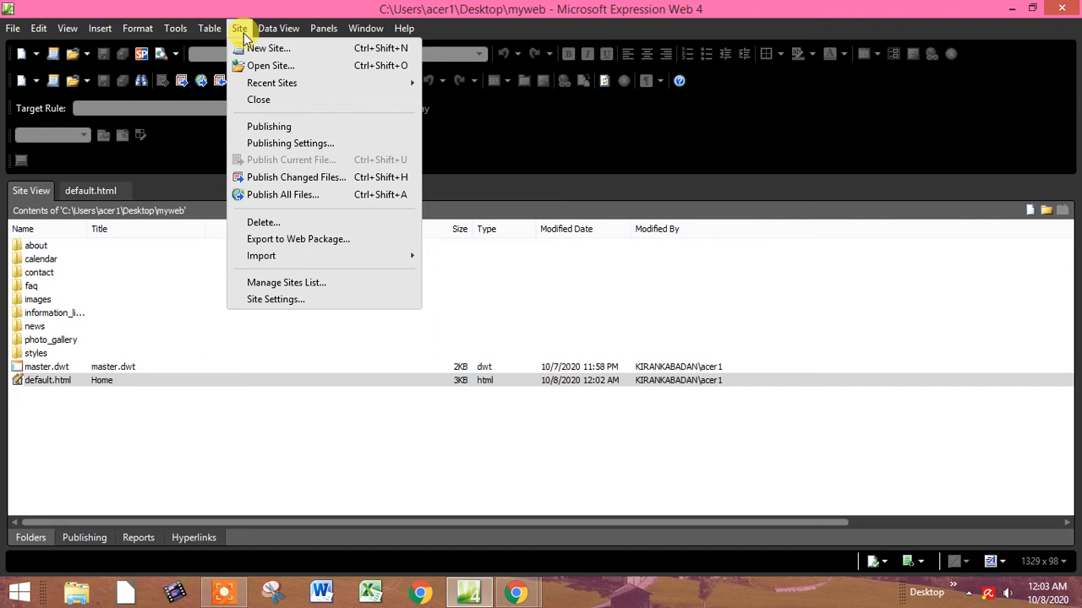
mouse_move(319, 255)
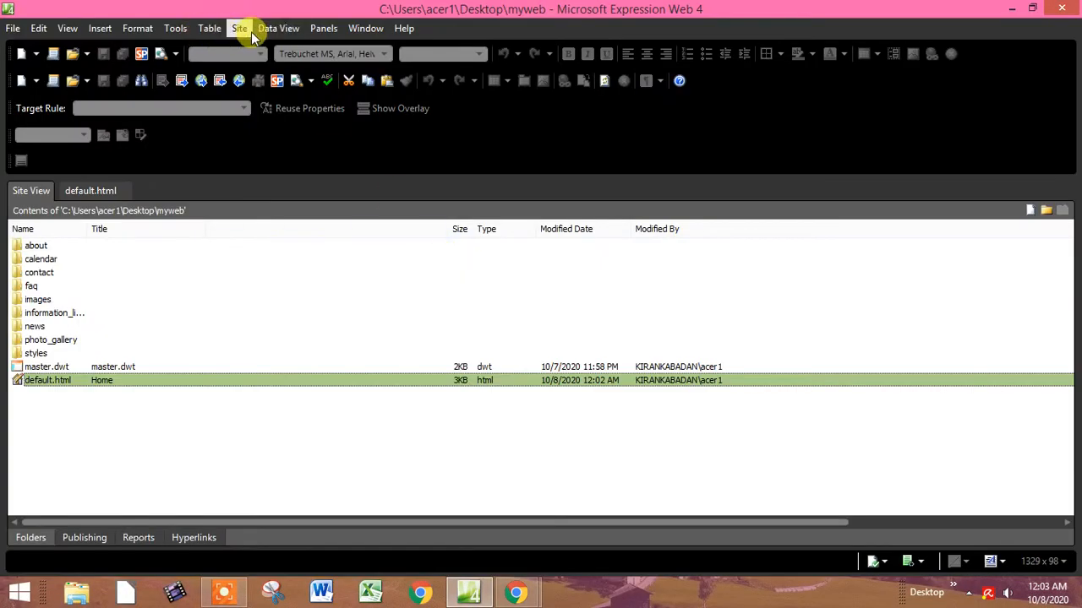
left_click(249, 30)
mouse_move(367, 257)
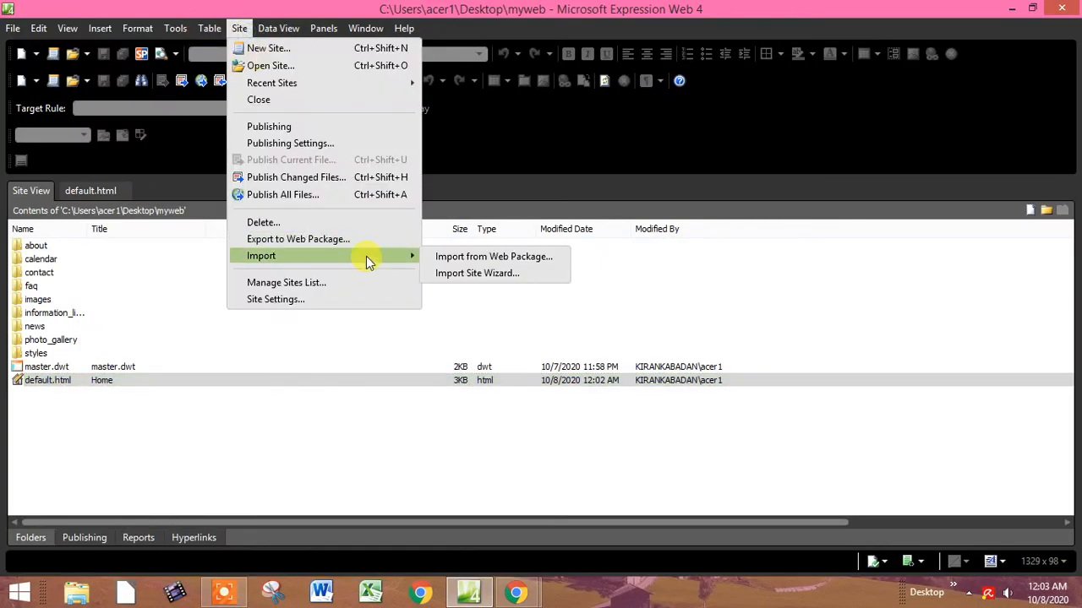
left_click(476, 273)
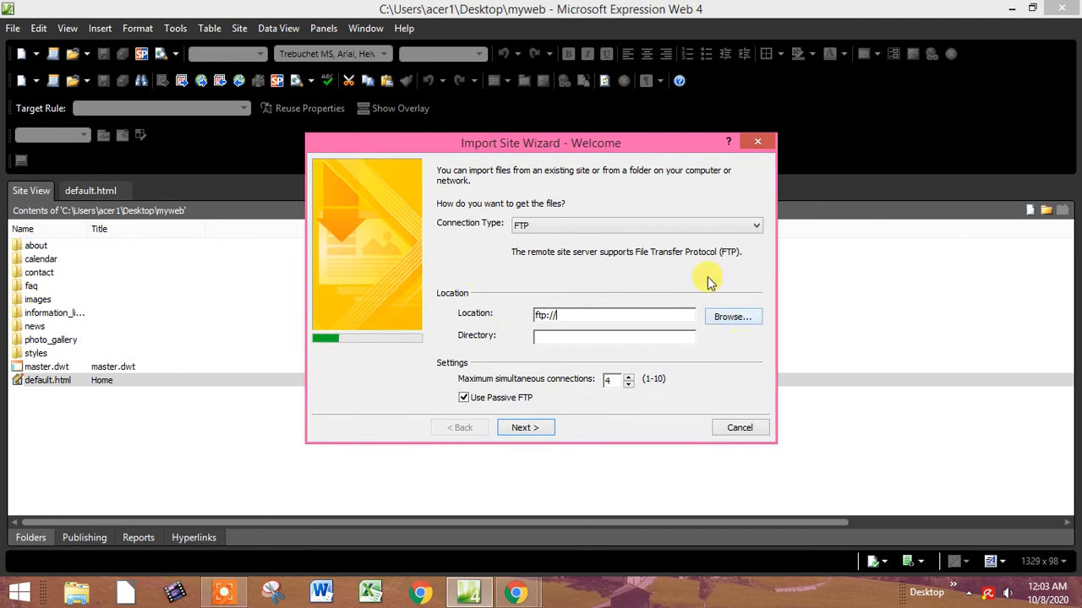
- Review the wizard's connection types and browse to the mypage folder on the Desktop as the import location
left_click(652, 231)
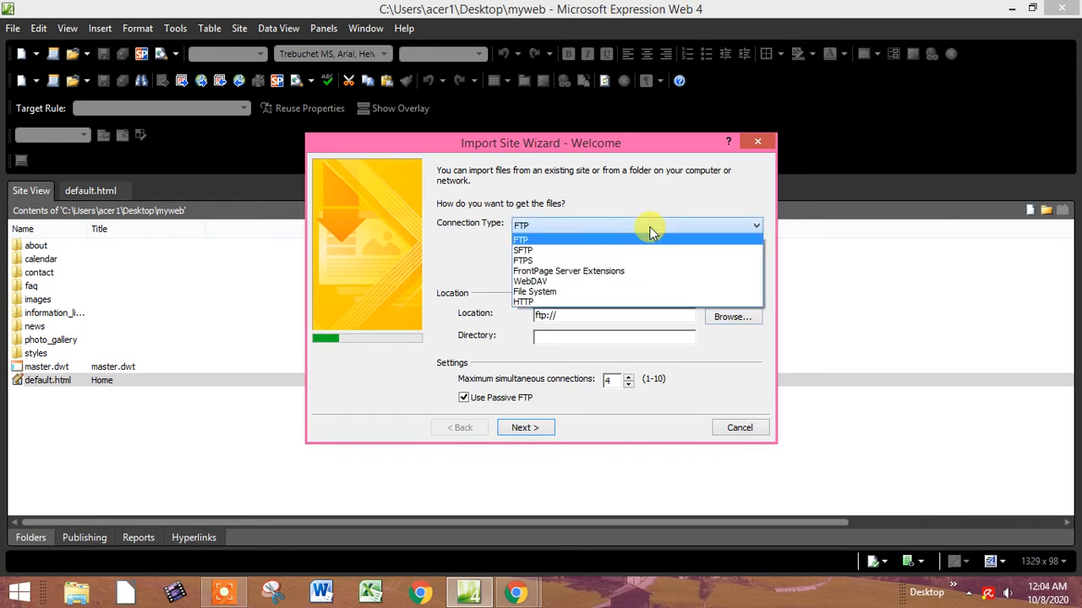
left_click(649, 226)
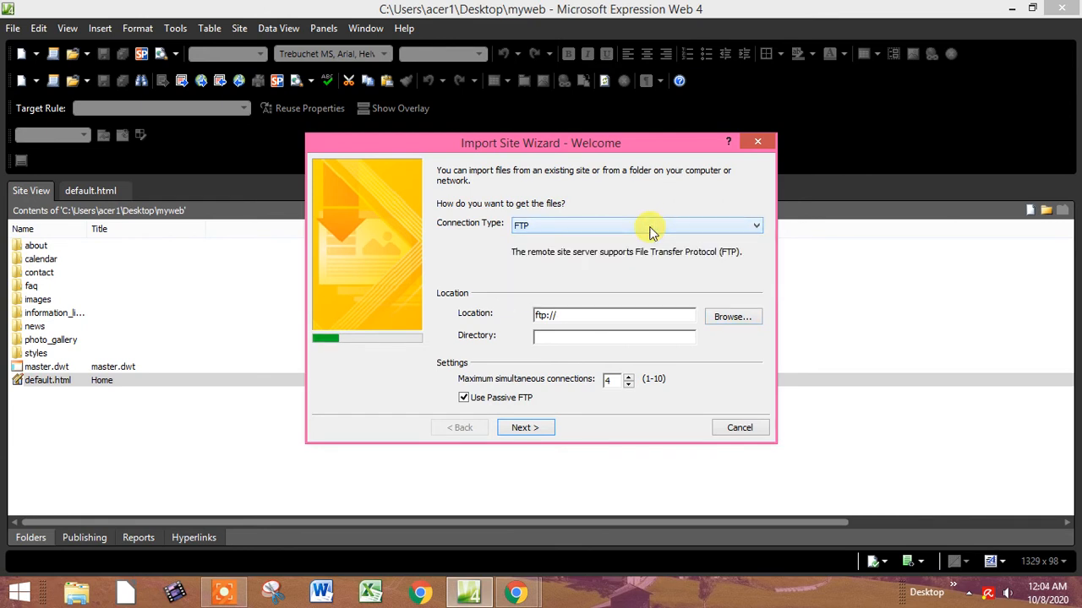
left_click(727, 318)
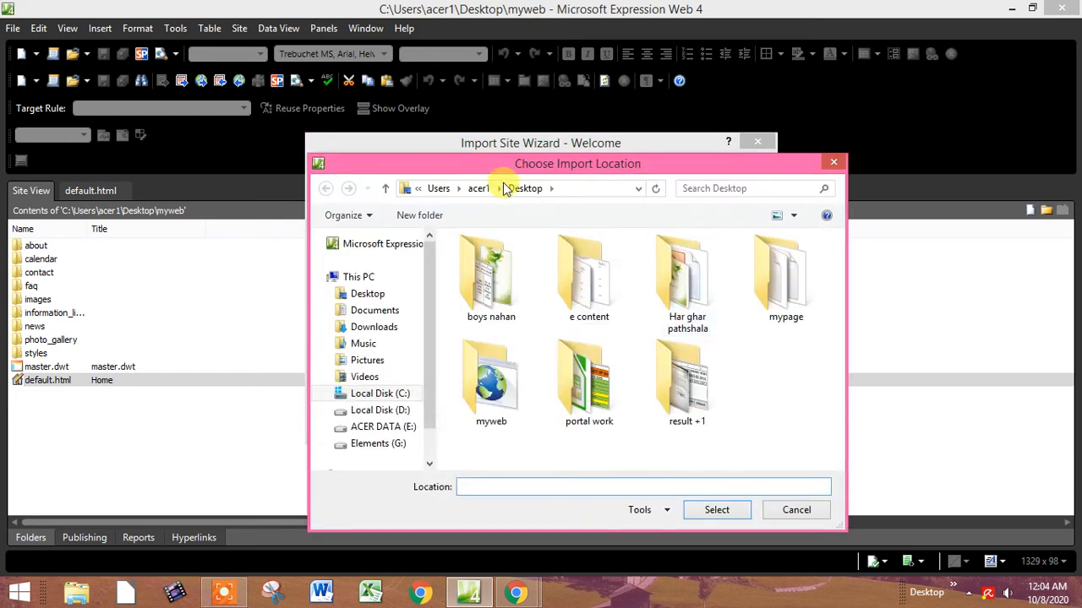
double_click(502, 164)
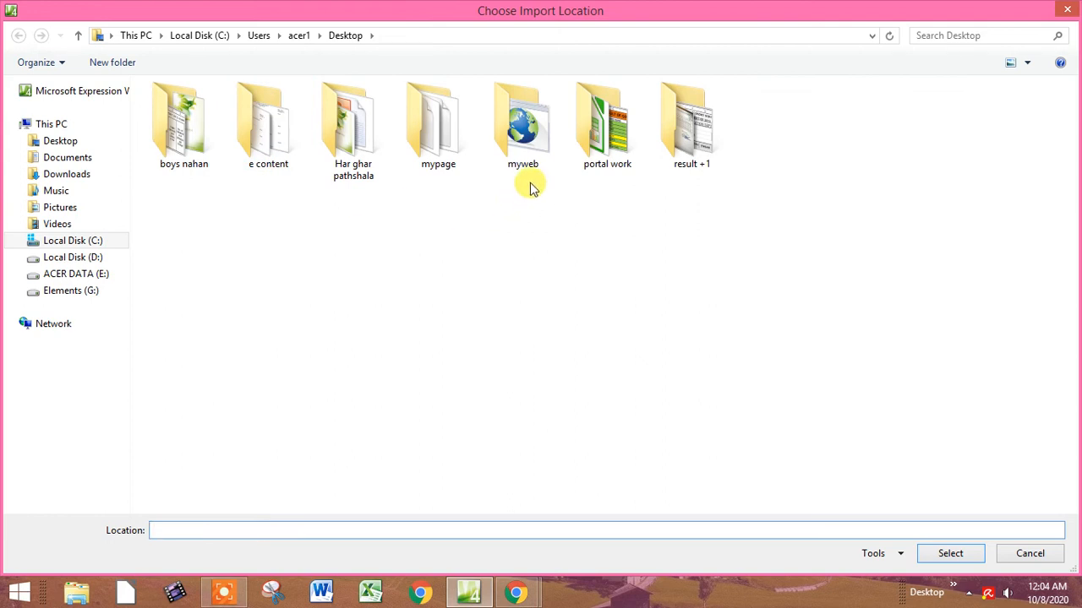
double_click(431, 146)
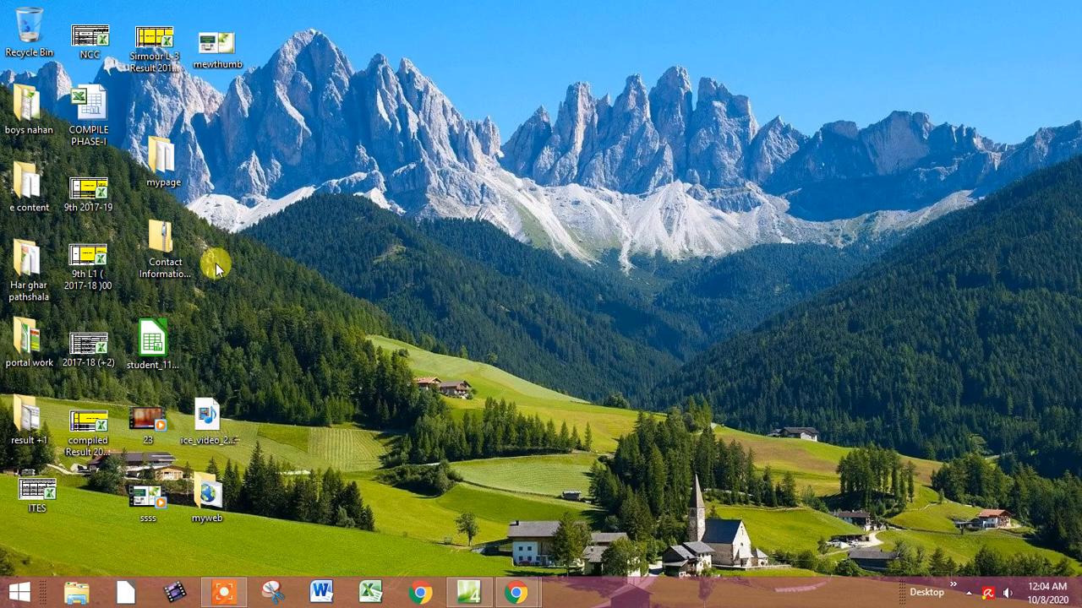
- Open the mypage folder from the desktop in File Explorer, examine its folders and HTML files, and close it
double_click(158, 181)
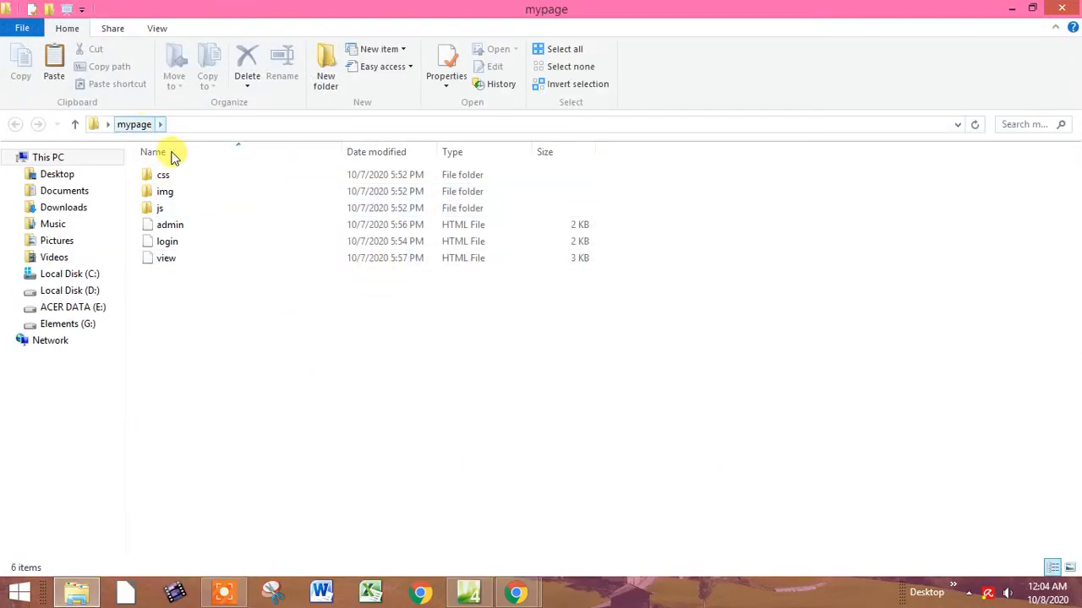
left_click_drag(236, 306, 198, 188)
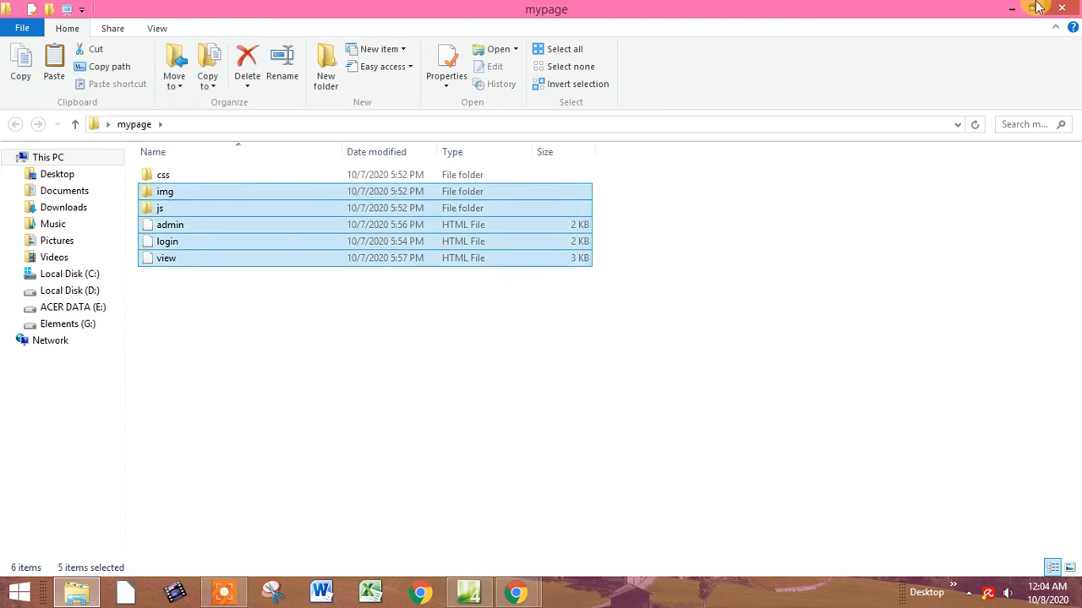
left_click(1068, 8)
- Browse into the mypage folder in the import location chooser and compare its contents with the same folder in File Explorer
left_click(728, 316)
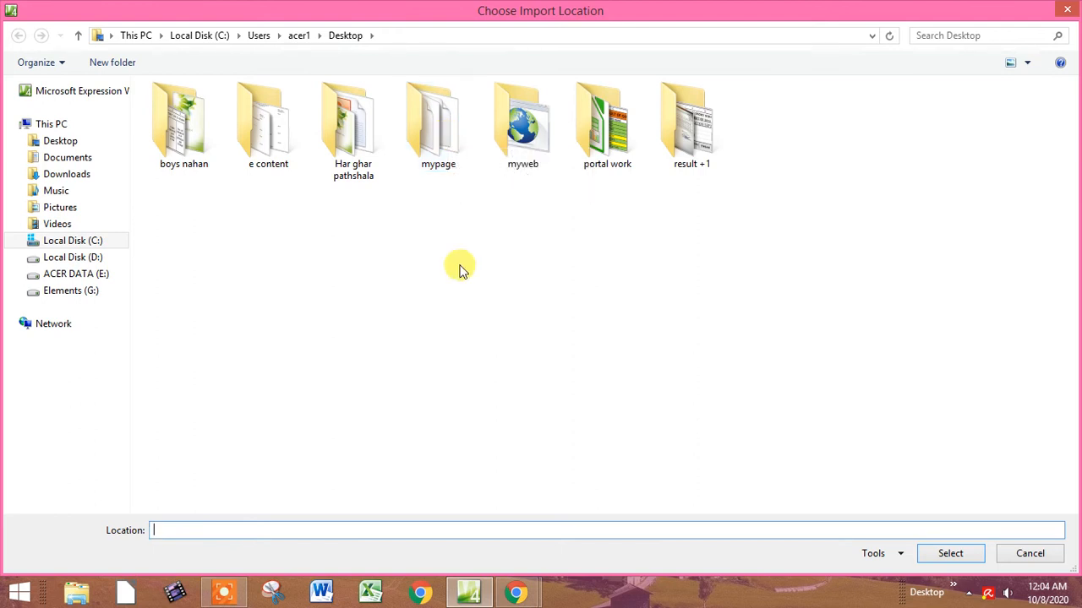
double_click(431, 149)
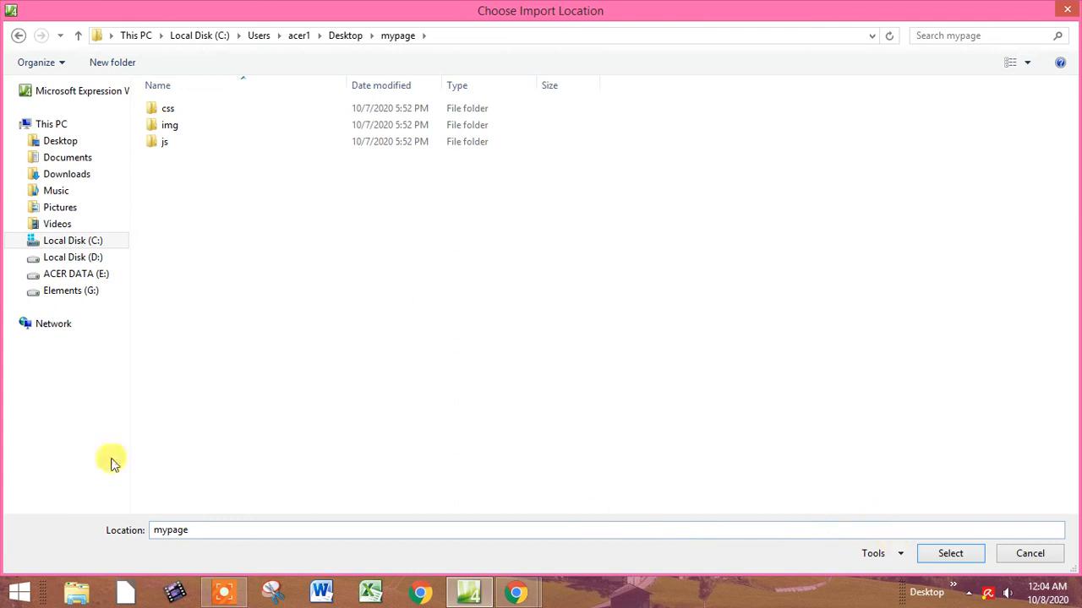
left_click(1080, 605)
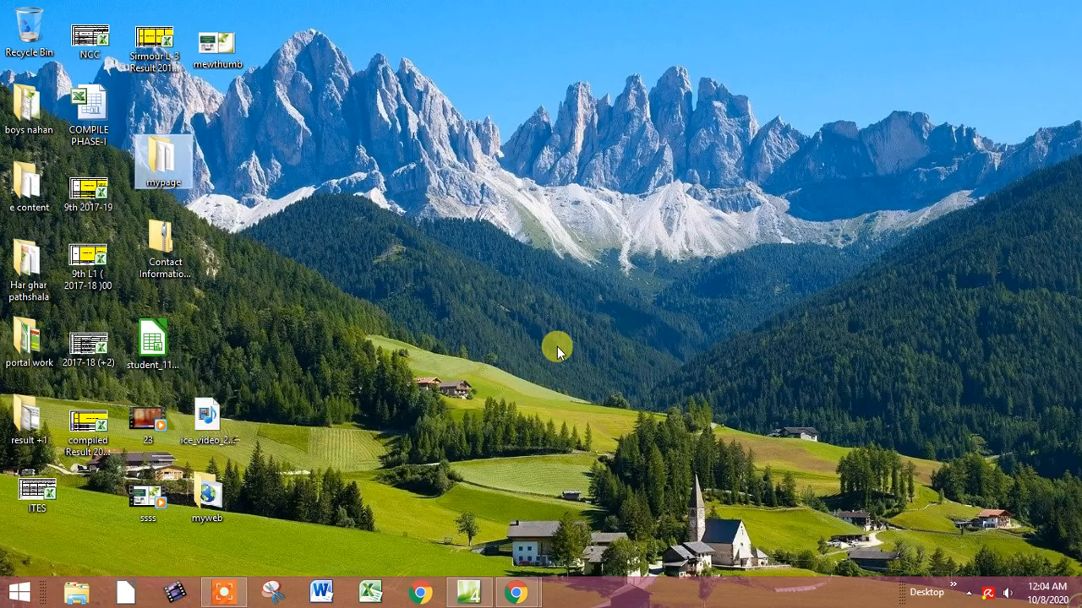
double_click(151, 164)
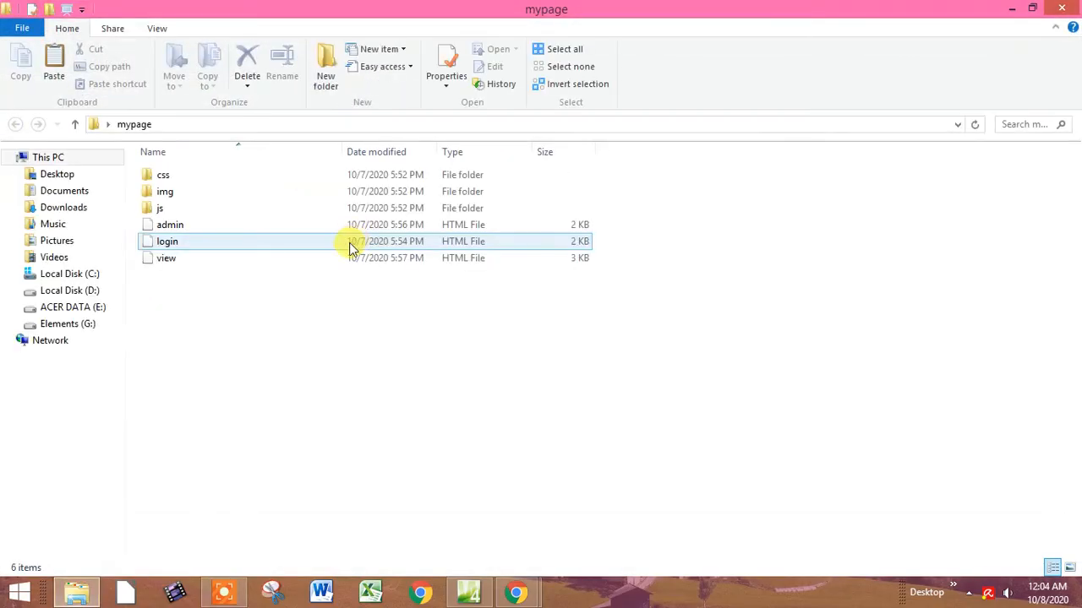
left_click(1070, 15)
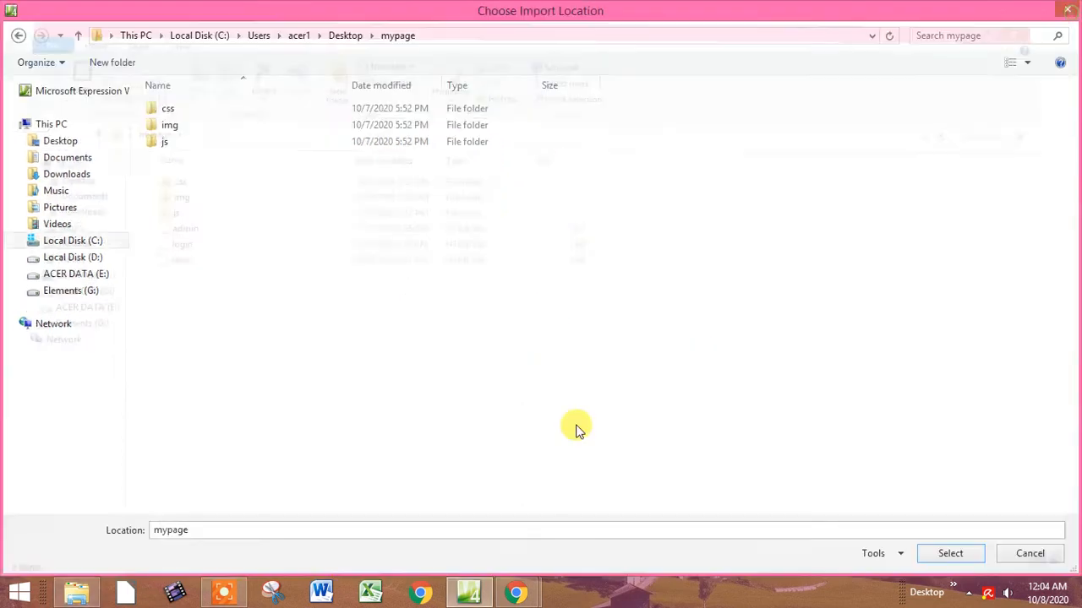
- Choose the Desktop's mypage folder as the File System import location and complete the Import Site Wizard
mouse_move(469, 595)
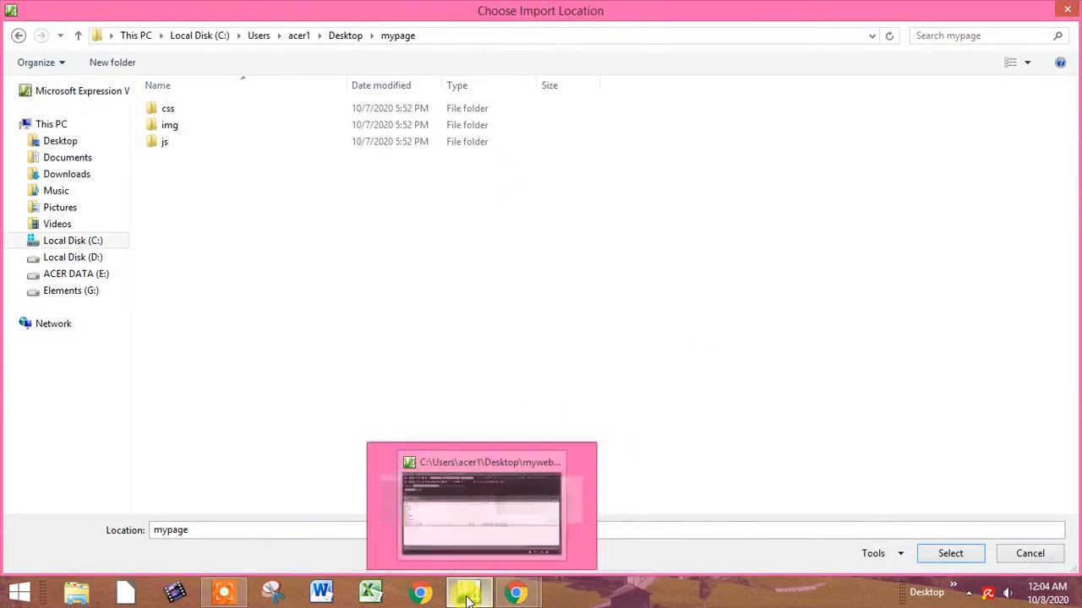
left_click(201, 181)
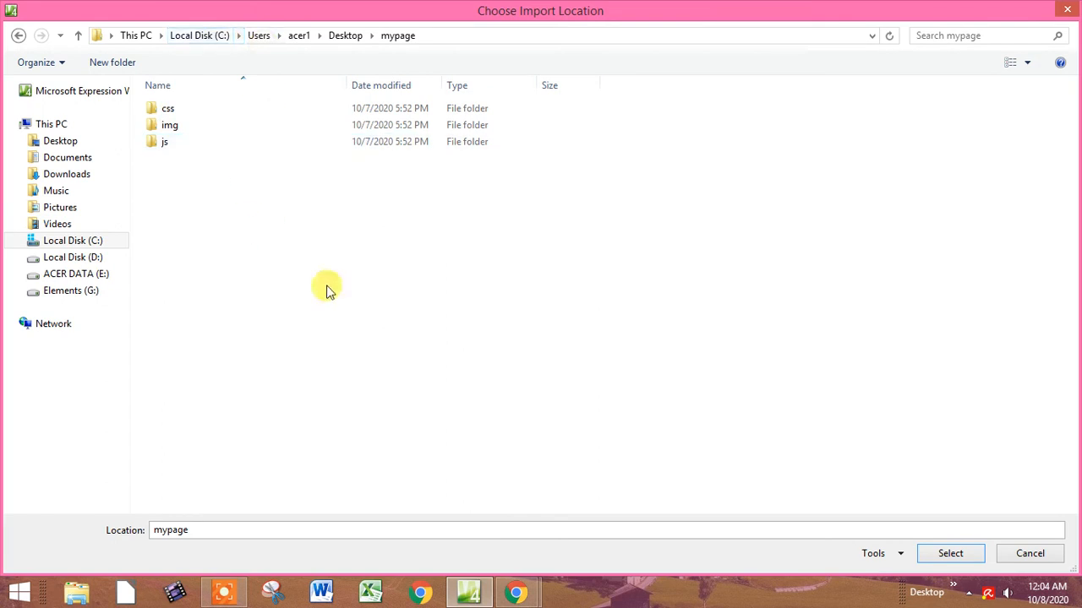
left_click(19, 35)
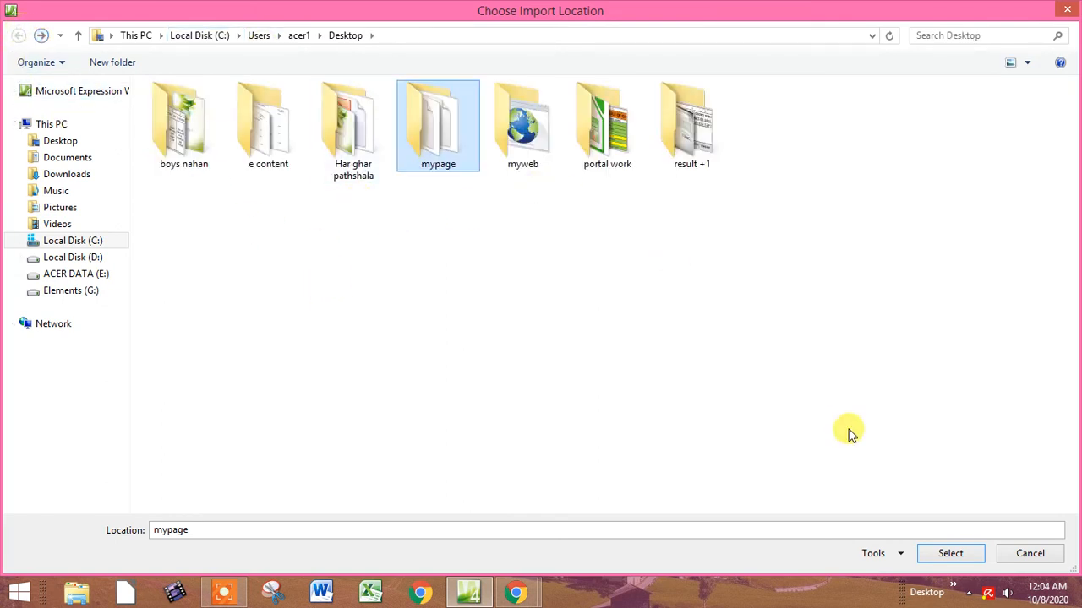
left_click(940, 556)
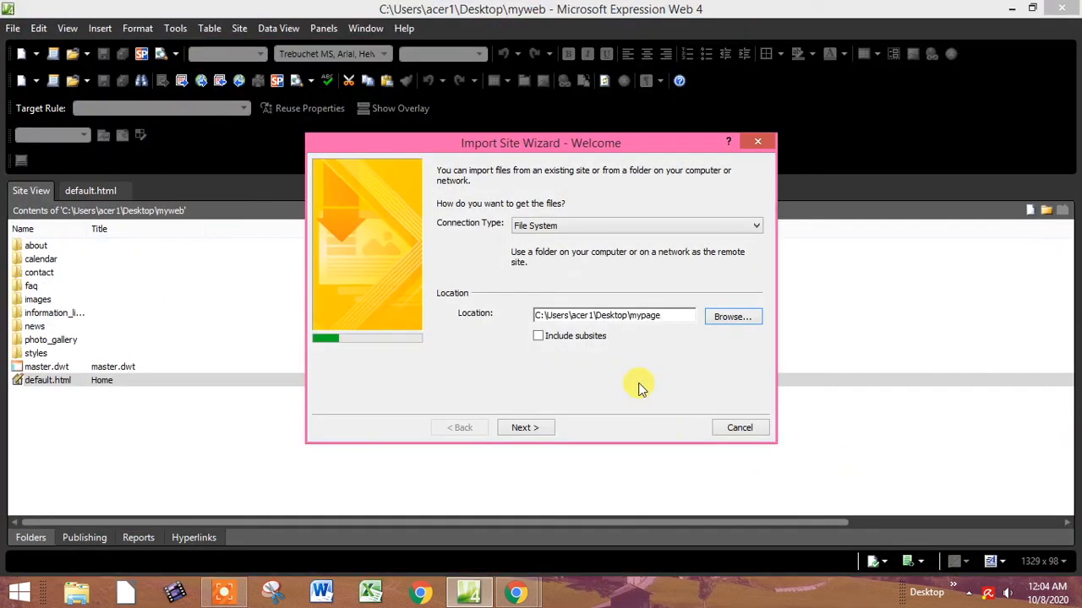
left_click(537, 428)
left_click(525, 427)
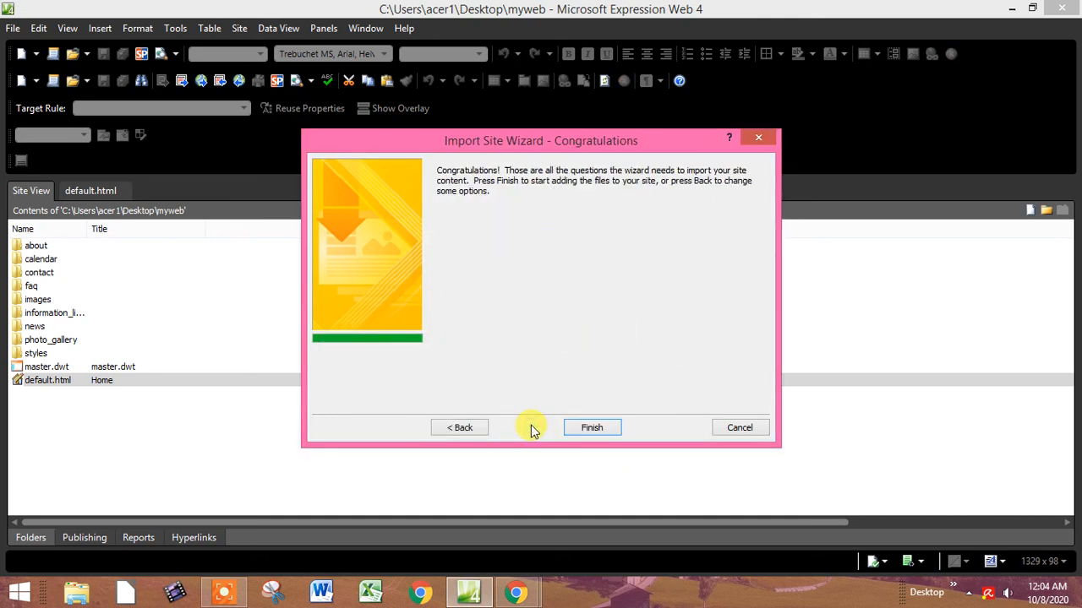
left_click(595, 428)
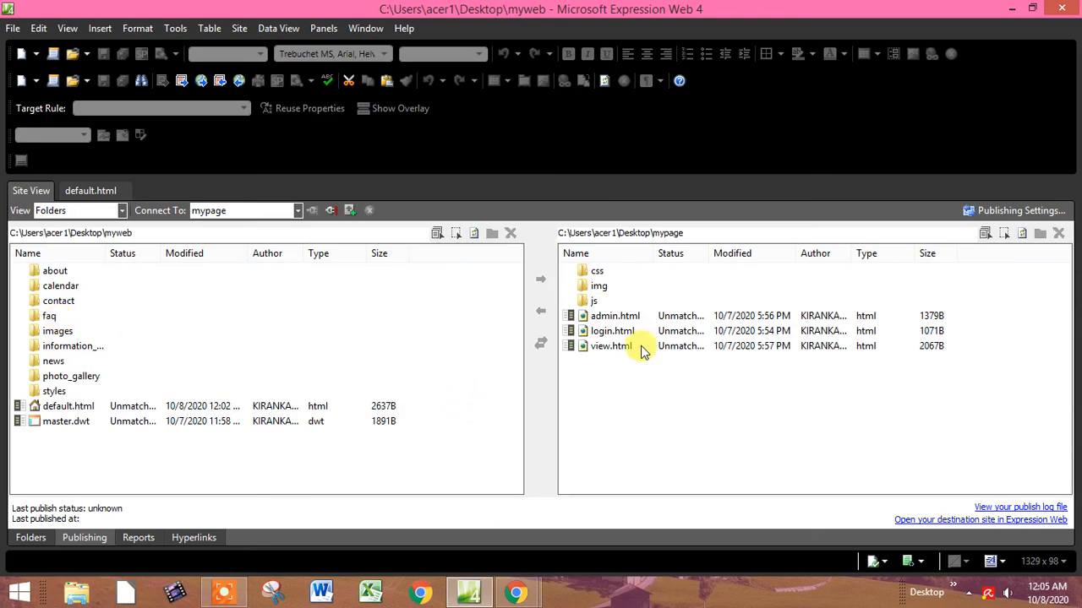
- Copy login.html from the mypage site into the myweb site
left_click(605, 335)
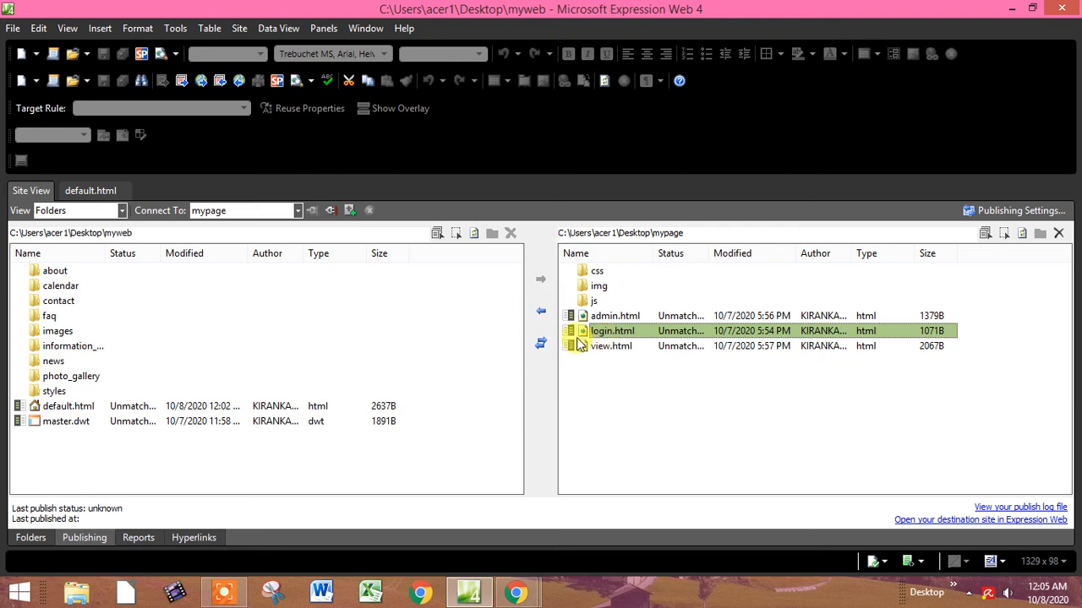
left_click(538, 311)
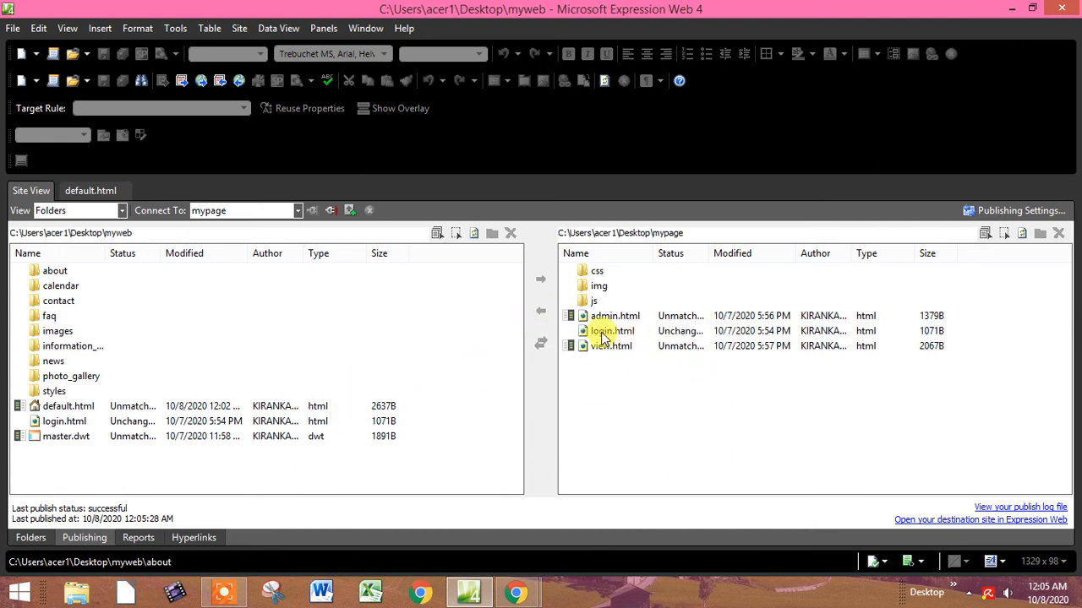
left_click(78, 425)
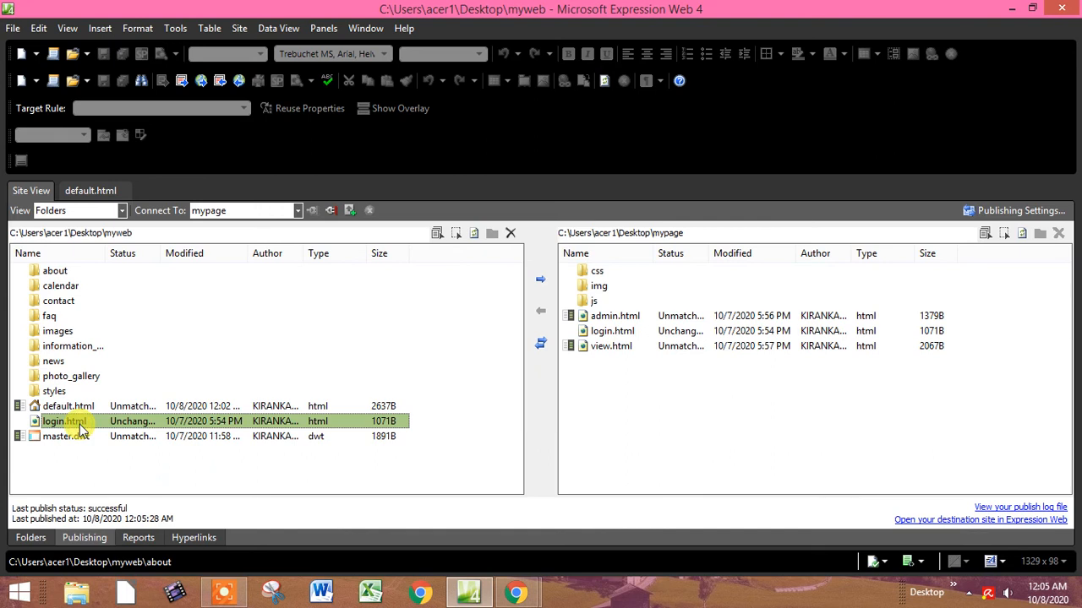
left_click(656, 433)
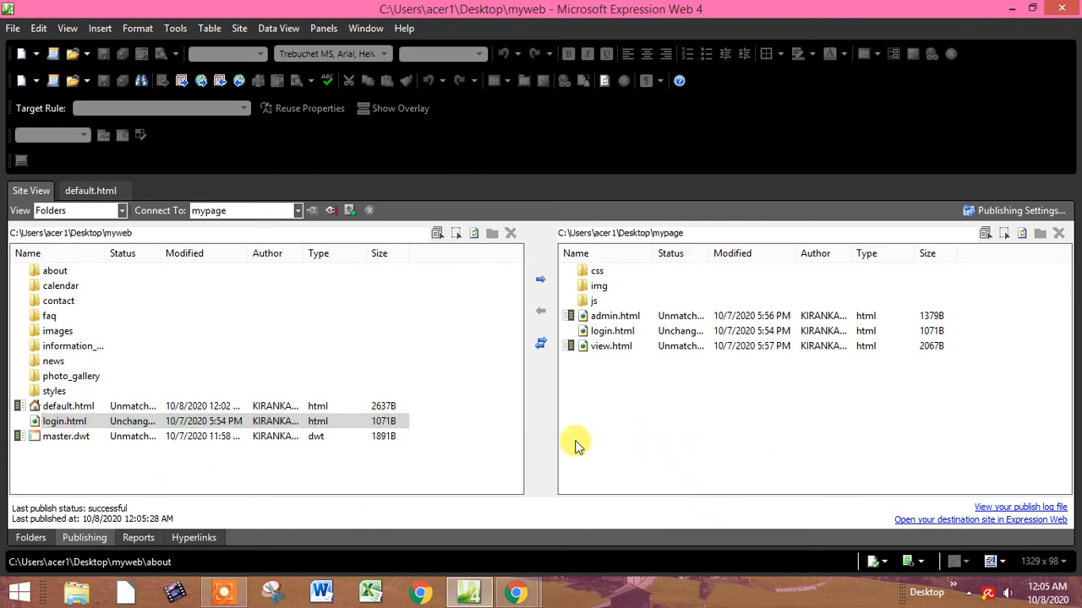
- Copy the img and js folders from the mypage site into the myweb site
left_click_drag(583, 271, 591, 288)
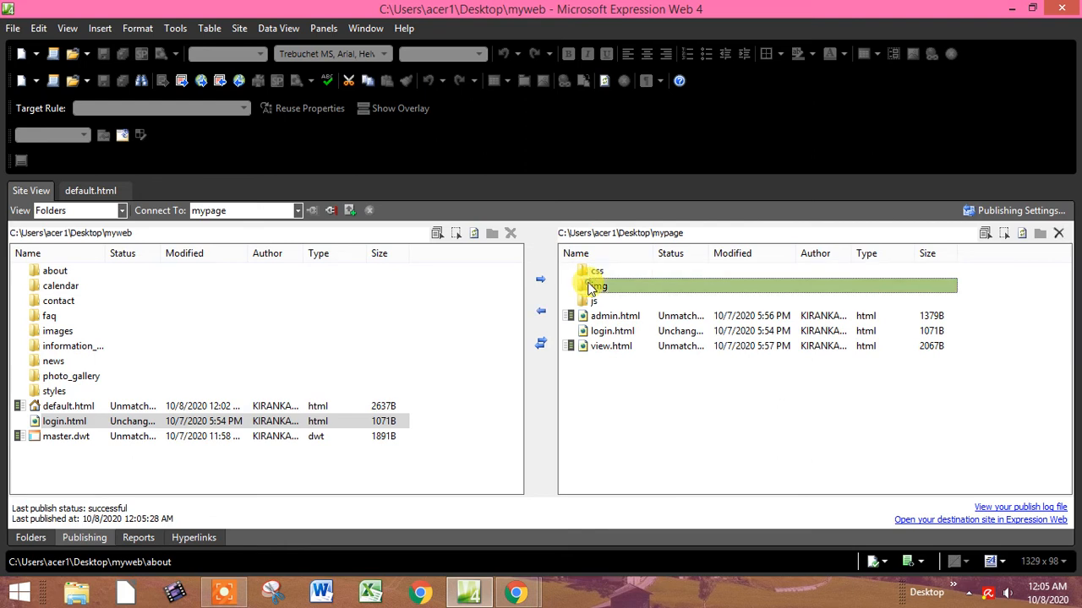
left_click(587, 305, "ctrl")
left_click(538, 311)
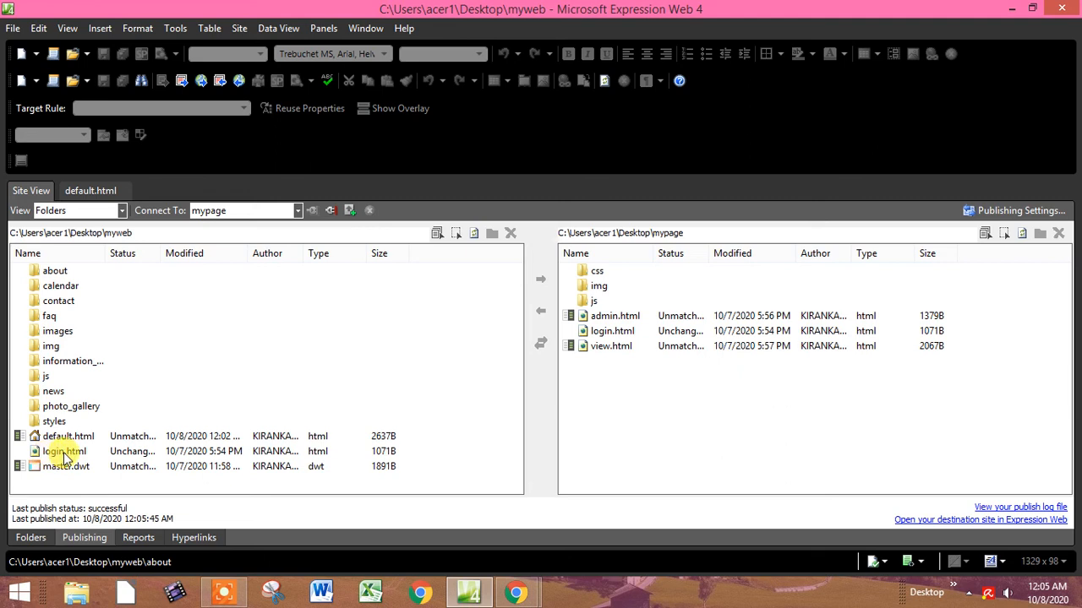
- Show the code of default.html and check the Contact navigation link on the home page in Chrome, returning to Expression Web
left_click(93, 193)
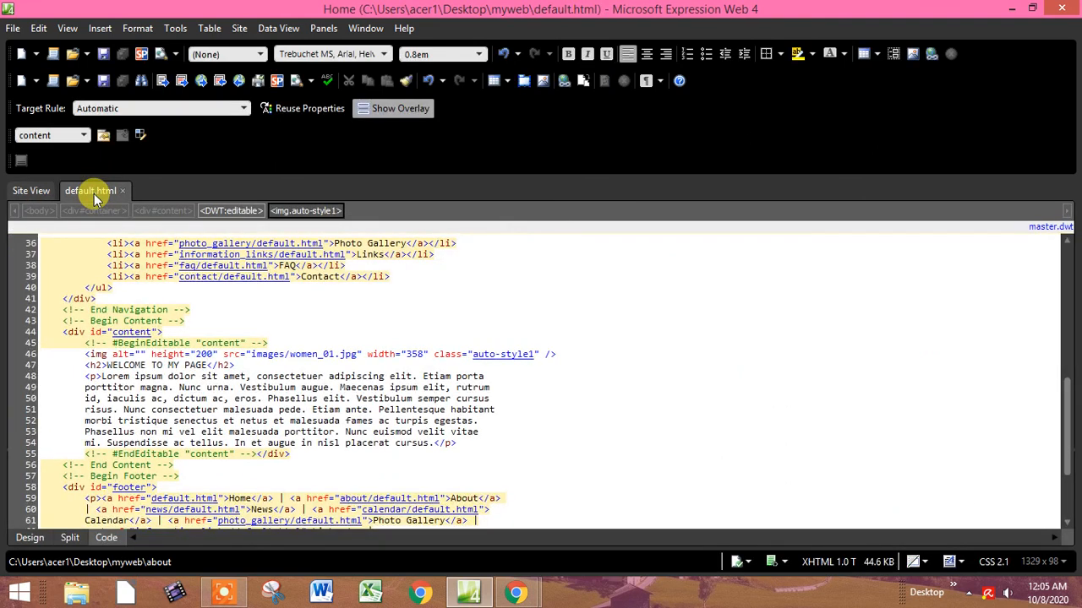
mouse_move(515, 591)
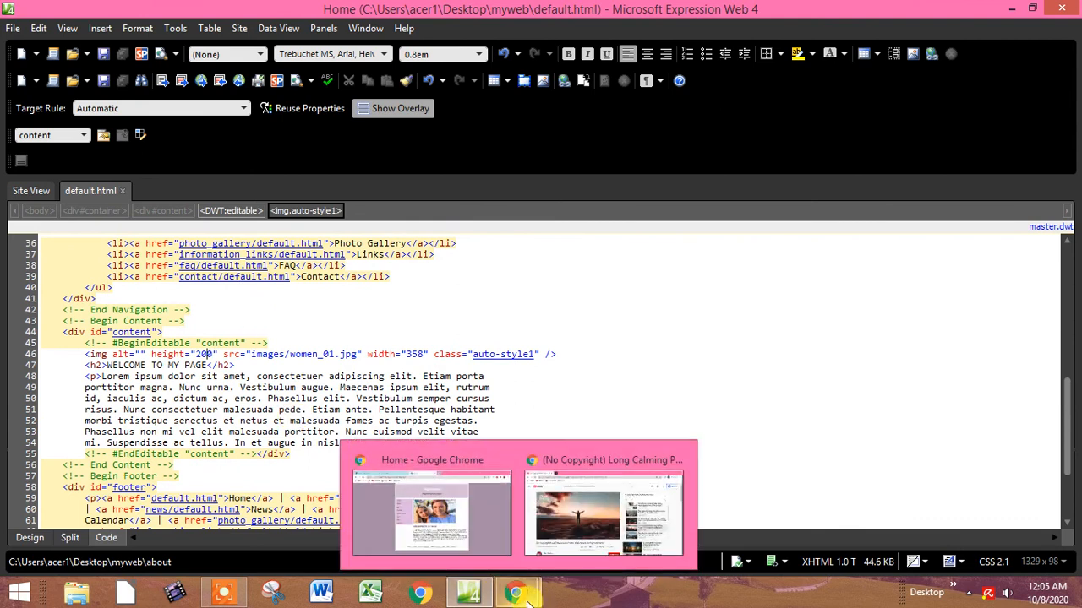
left_click(456, 533)
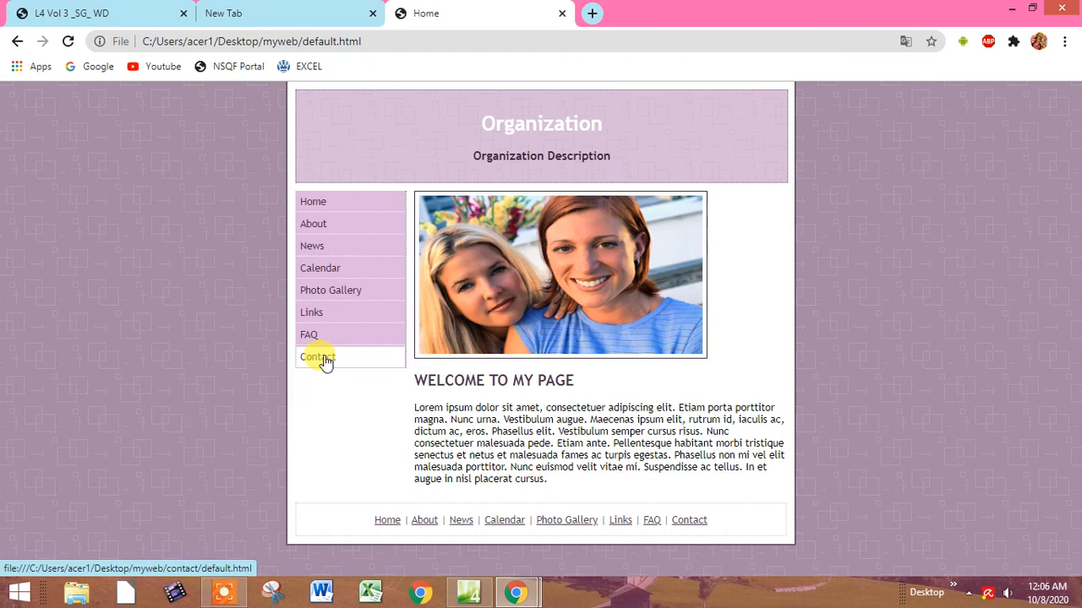
mouse_move(469, 591)
left_click(456, 507)
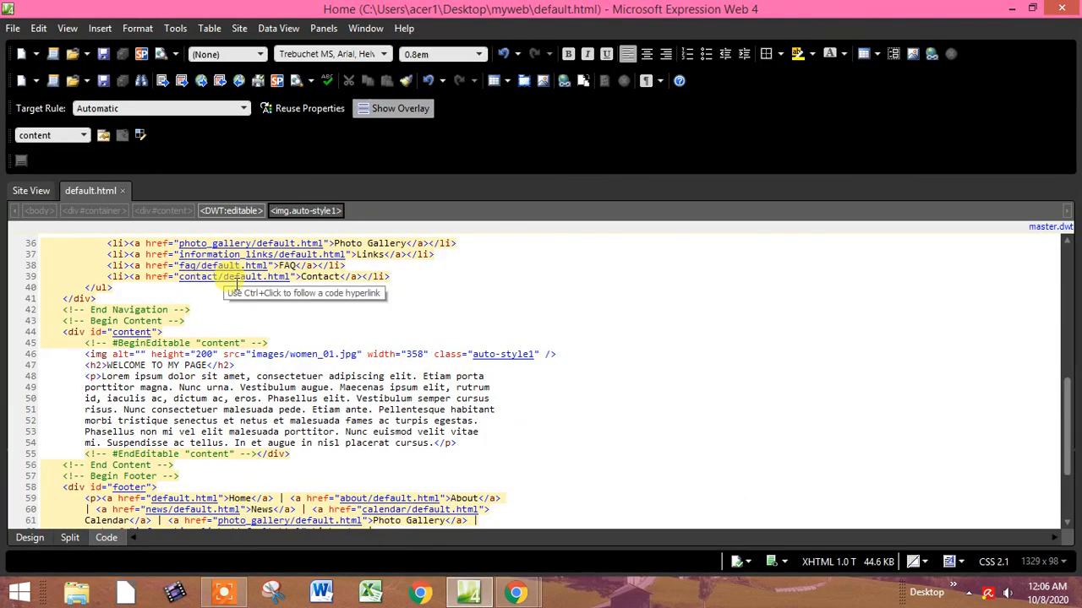
- Change the Contact navigation link's target in default.html to login.html and save the page
left_click_drag(261, 279, 180, 282)
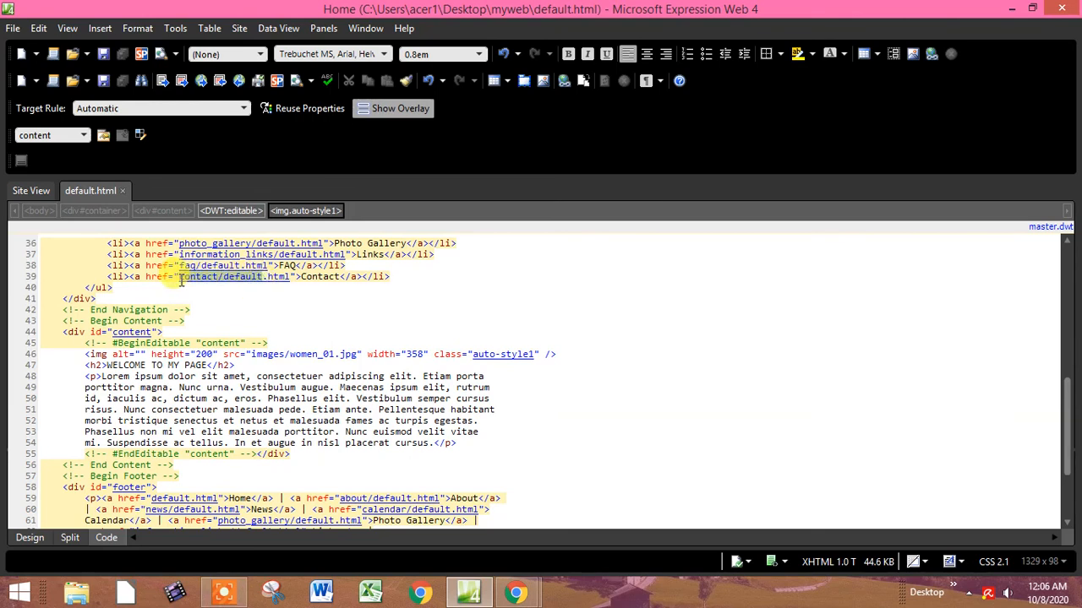
type("login")
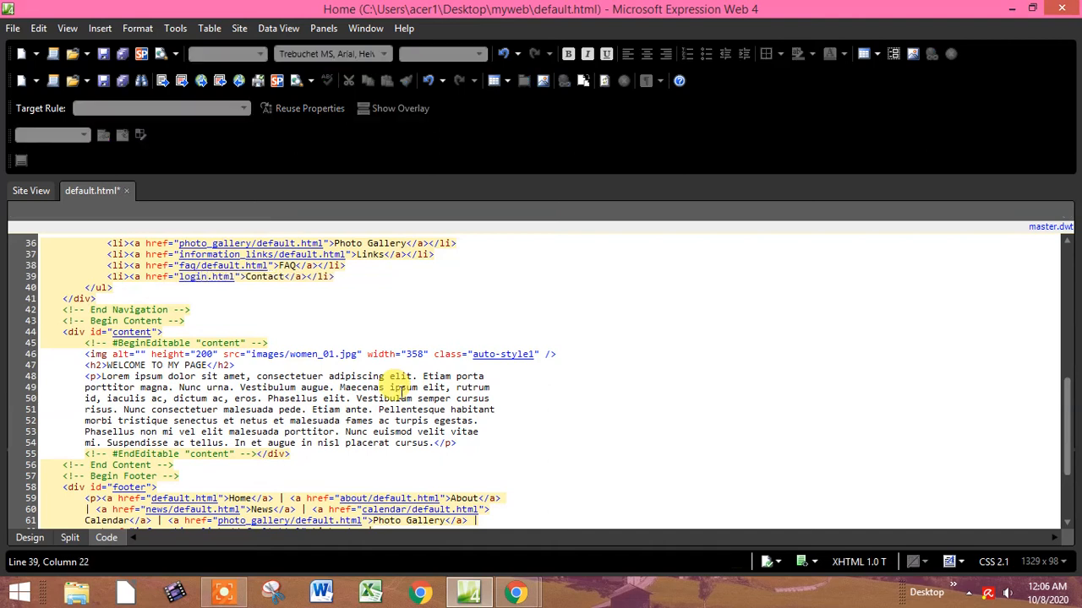
key("ctrl+s")
left_click(438, 302)
left_click(661, 349)
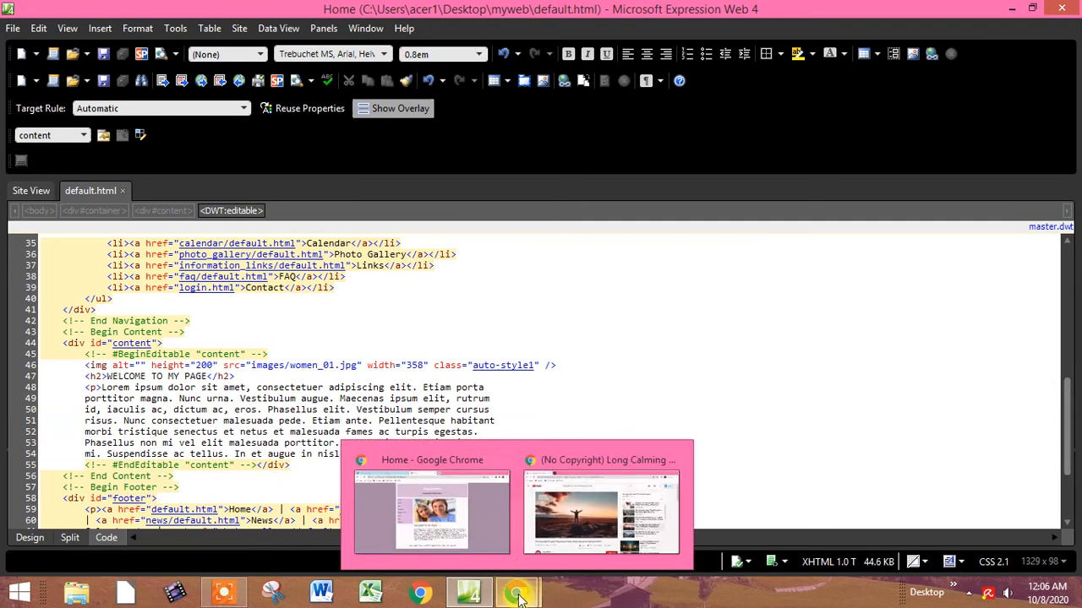
- Switch to Chrome, reload the home page and test the Contact link, dismissing the translation offers
left_click(435, 507)
left_click(67, 41)
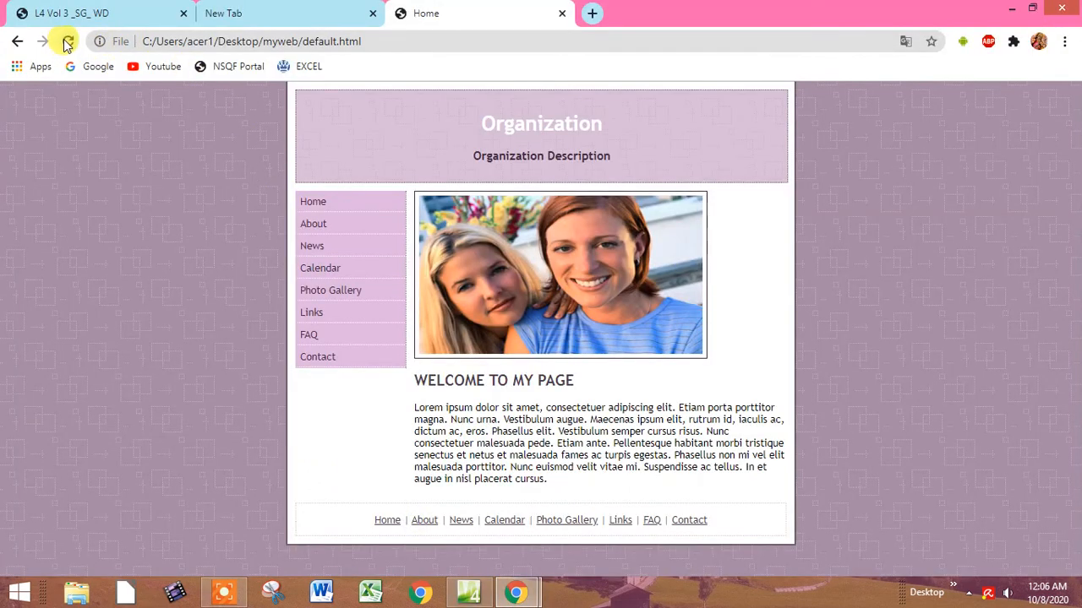
left_click(810, 71)
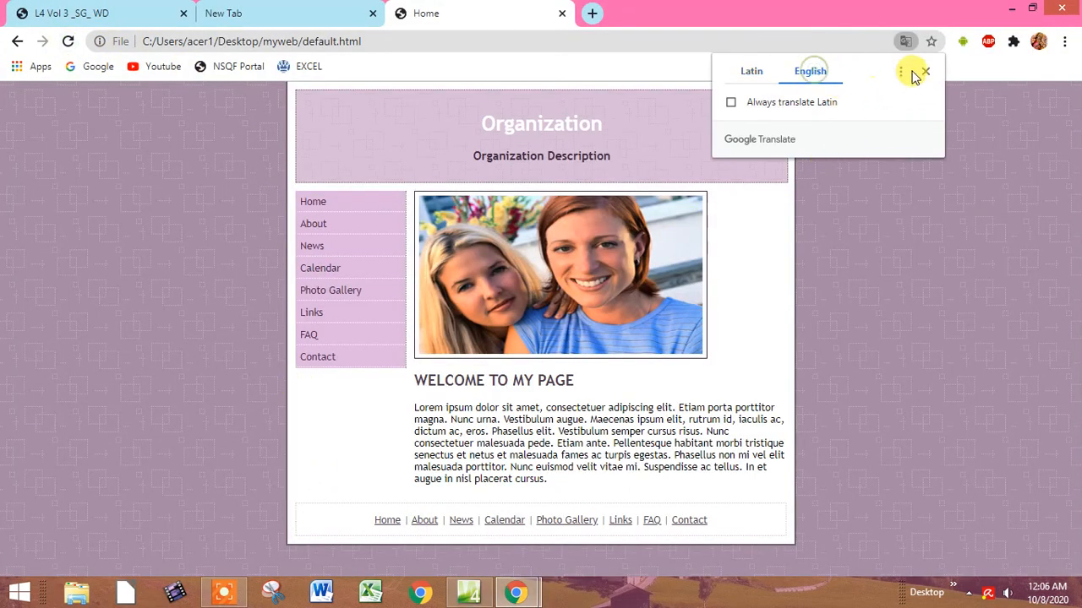
left_click(929, 74)
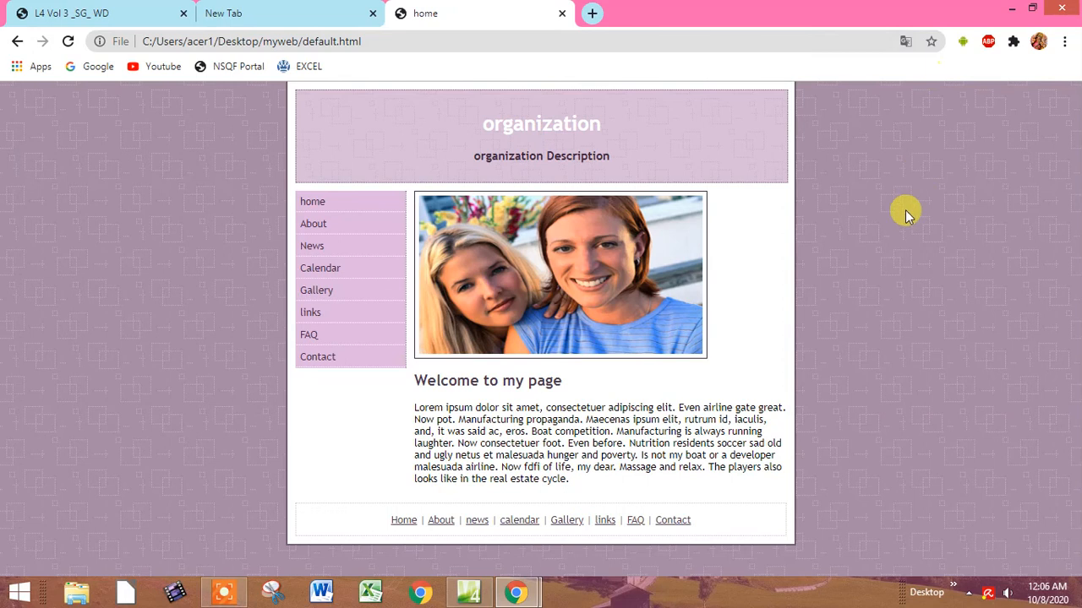
left_click(319, 359)
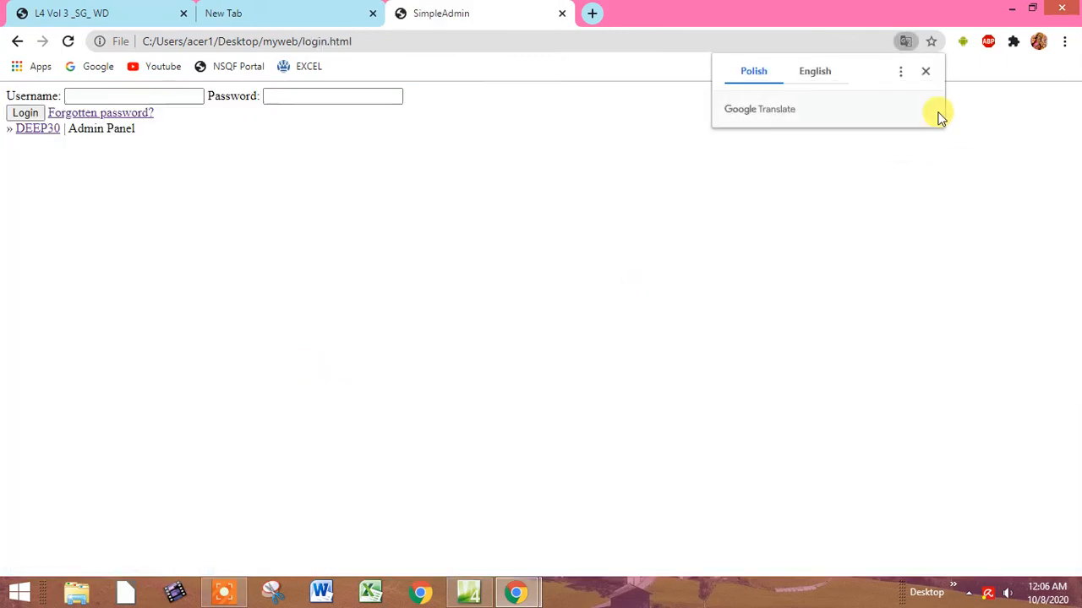
left_click(929, 71)
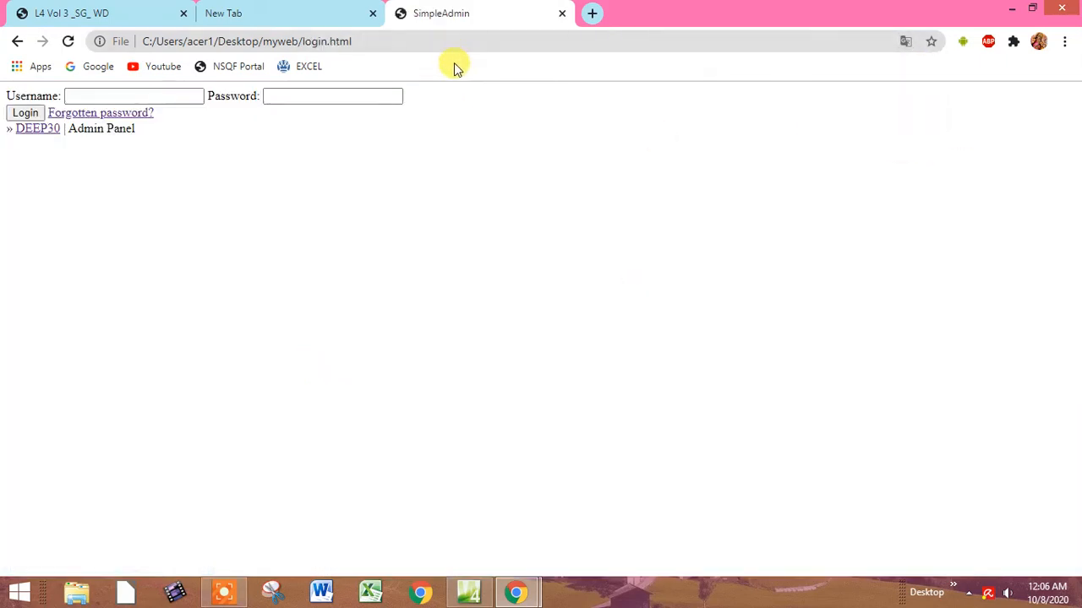
- Switch back to Expression Web and copy the css folder, admin.html and view.html from the mypage site into myweb
key("alt+Tab")
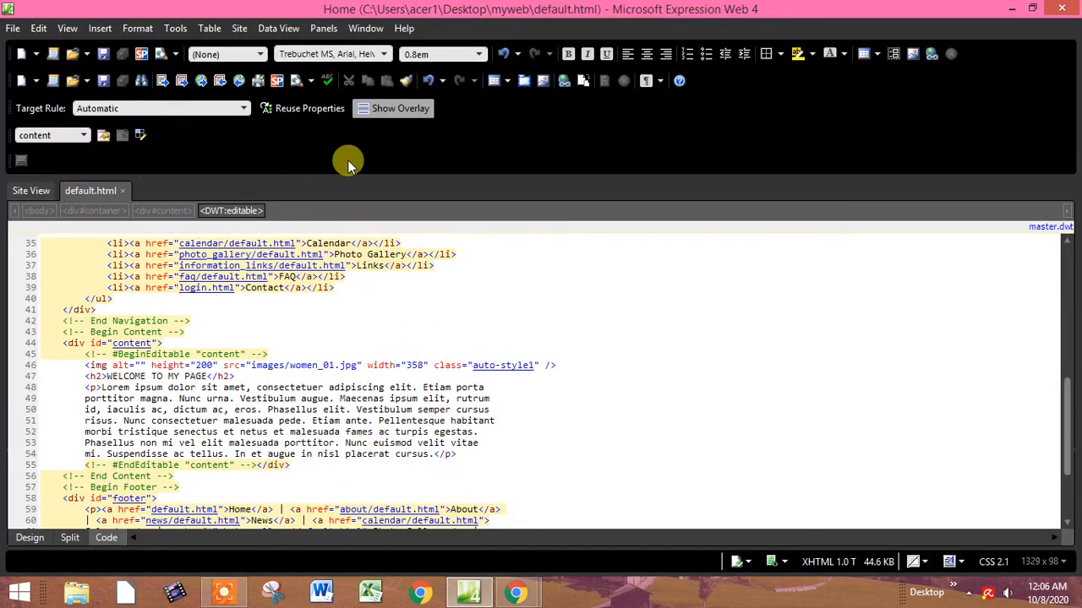
left_click(30, 191)
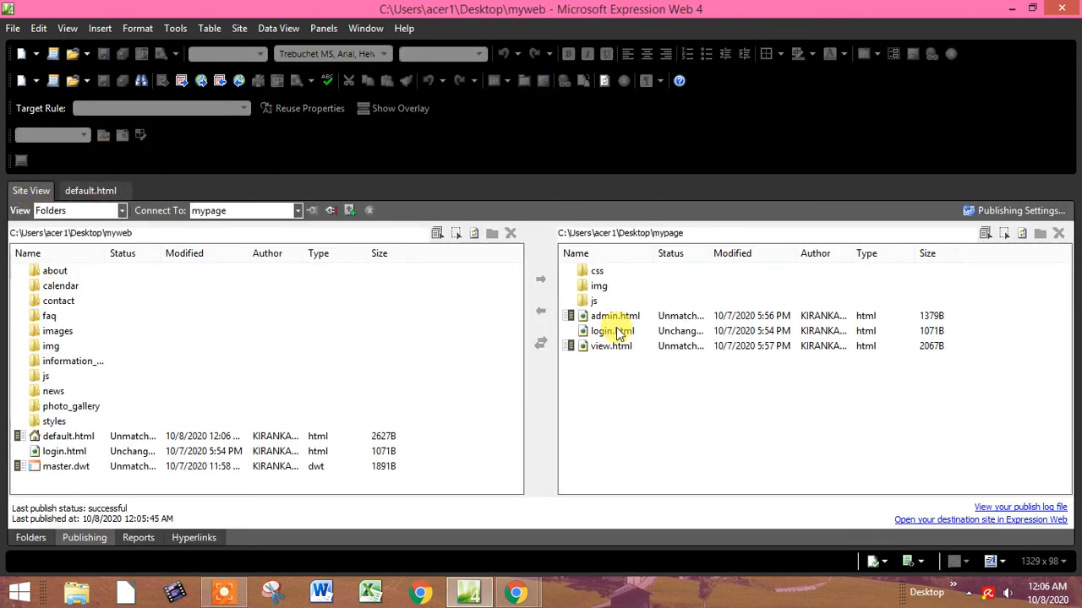
left_click_drag(611, 353, 596, 268)
left_click(540, 311)
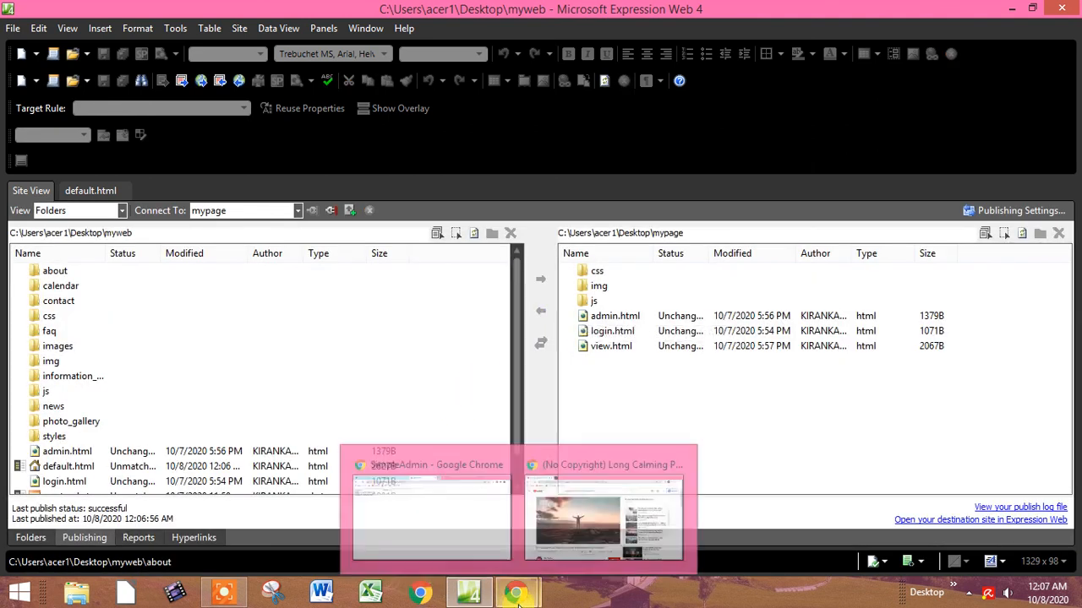
- Switch to Chrome, reload the login page to check its styling and go back to the home page
left_click(430, 515)
left_click(68, 41)
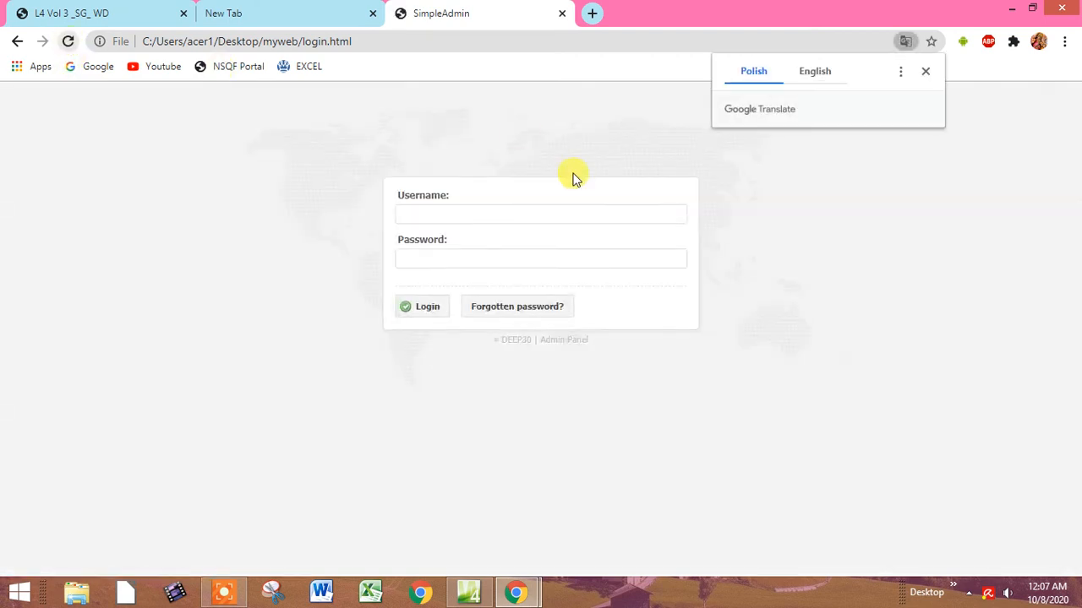
left_click(921, 72)
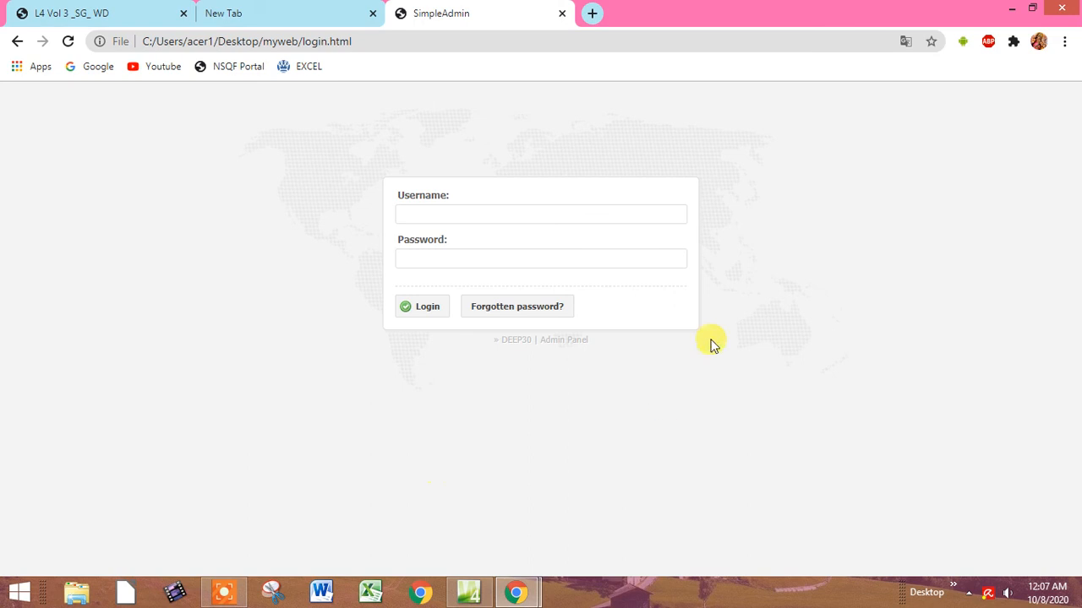
left_click(17, 42)
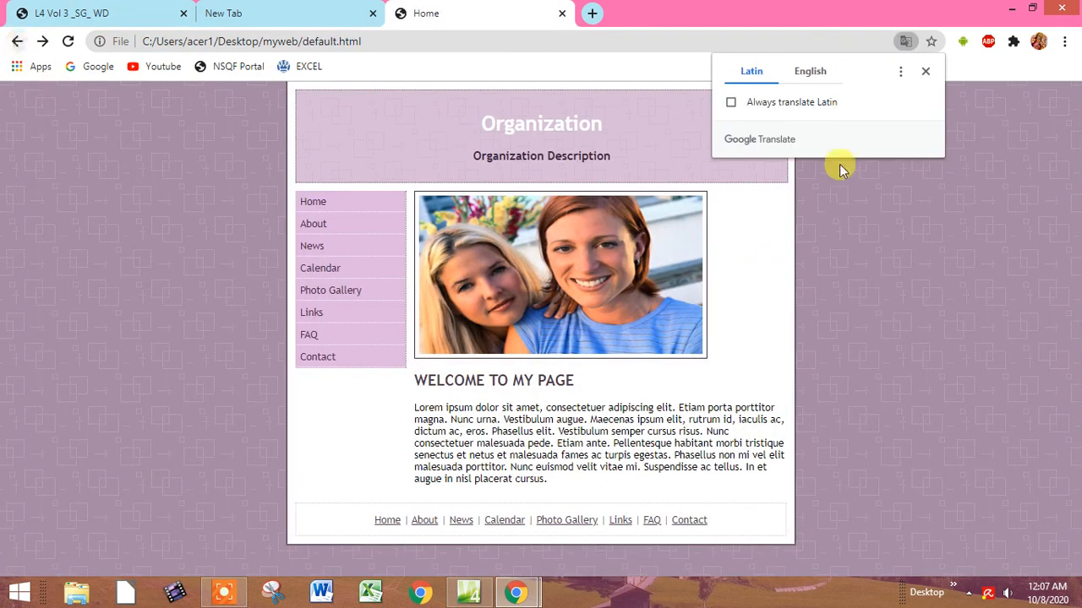
- Follow the home page's Contact link, dismiss the translation offers and test the login page's Login and Forgotten password? controls
left_click(925, 71)
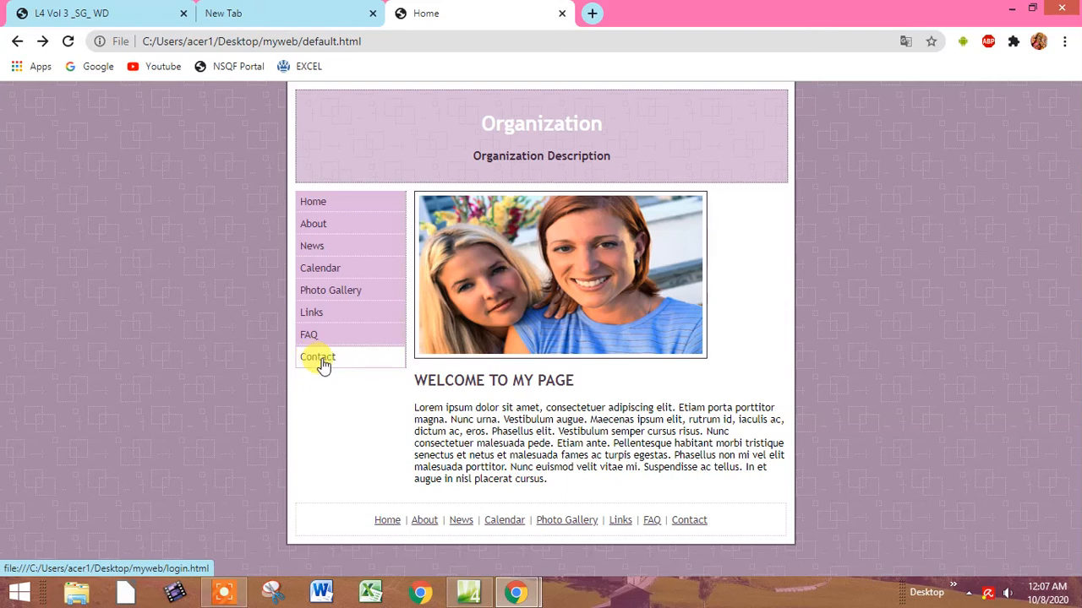
left_click(321, 359)
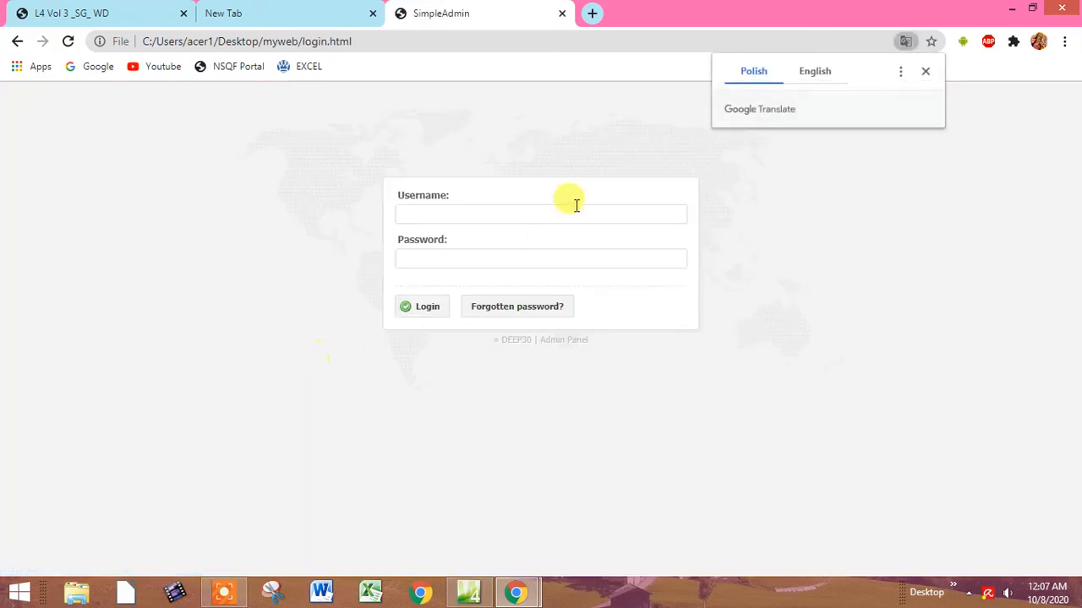
left_click(926, 71)
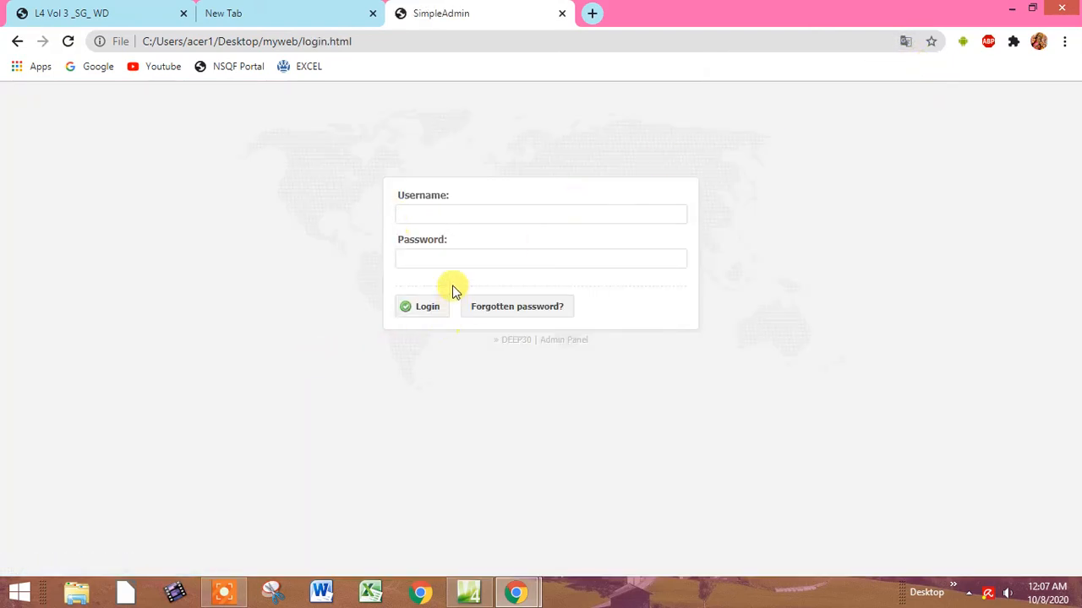
left_click(423, 311)
left_click(517, 307)
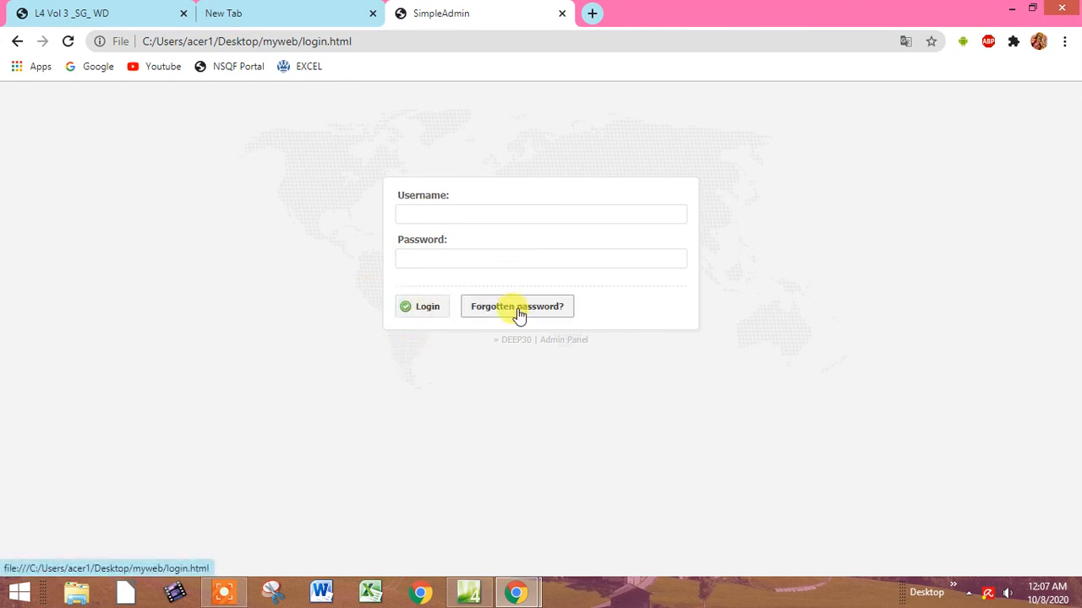
left_click(422, 310)
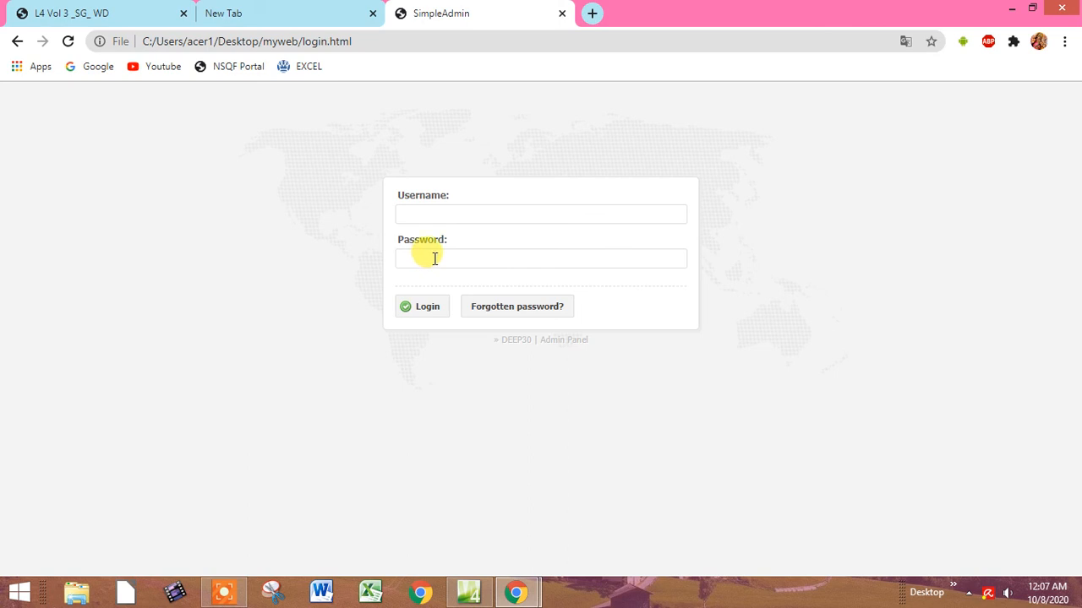
- Switch back to Expression Web and return to the code of default.html
left_click(470, 590)
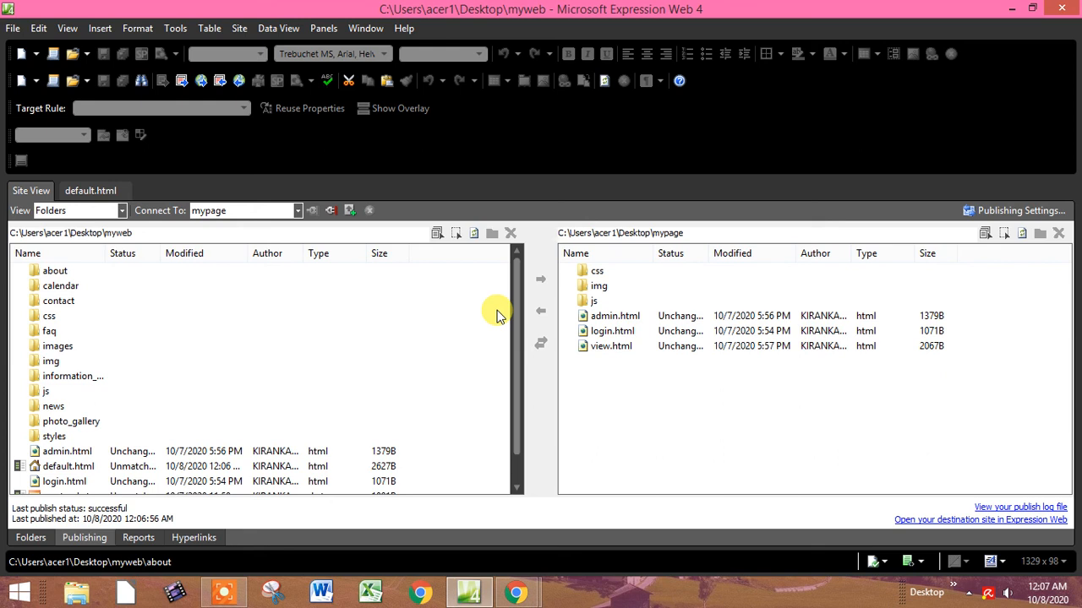
left_click(81, 193)
left_click(298, 454)
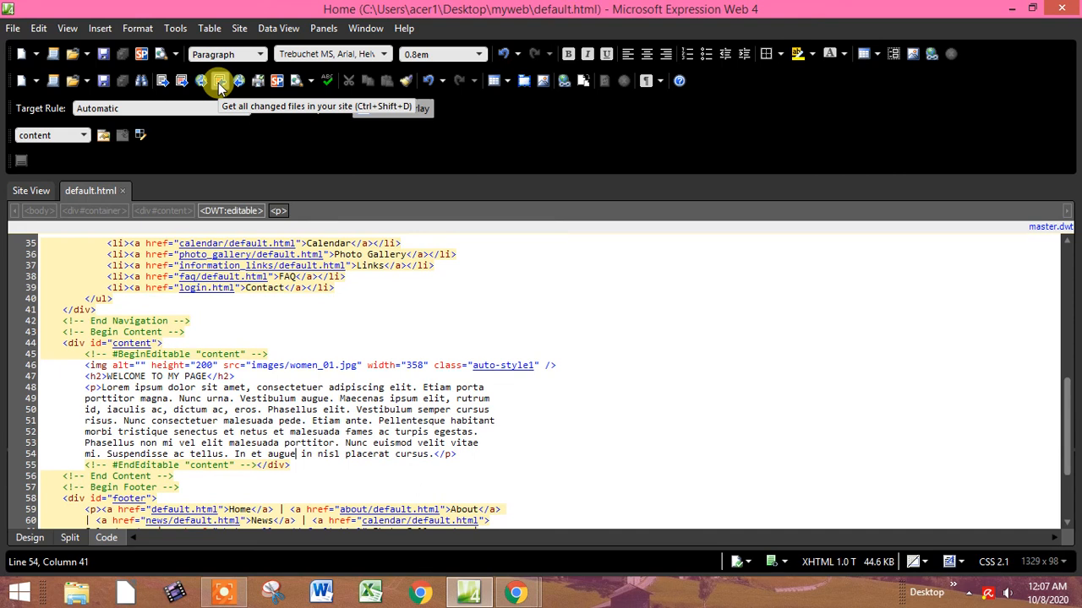
left_click(237, 29)
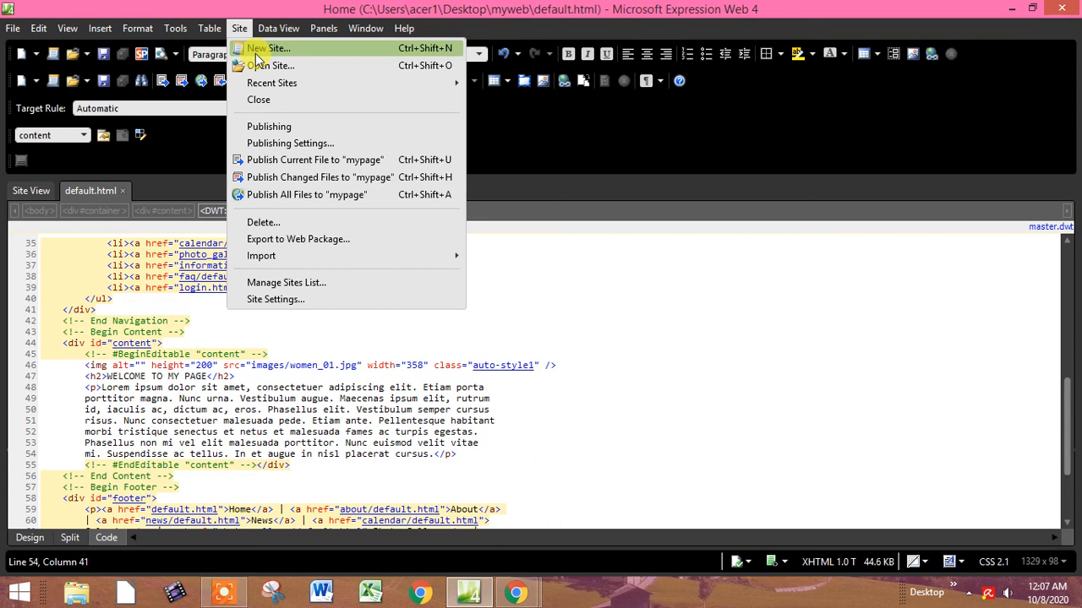
left_click(175, 339)
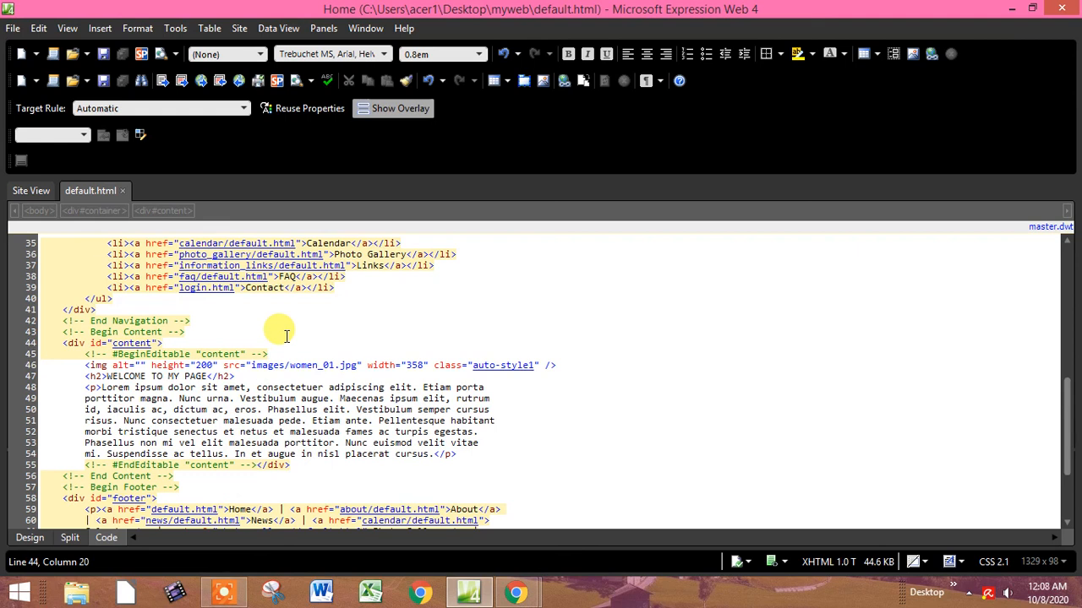
left_click(239, 31)
mouse_move(324, 258)
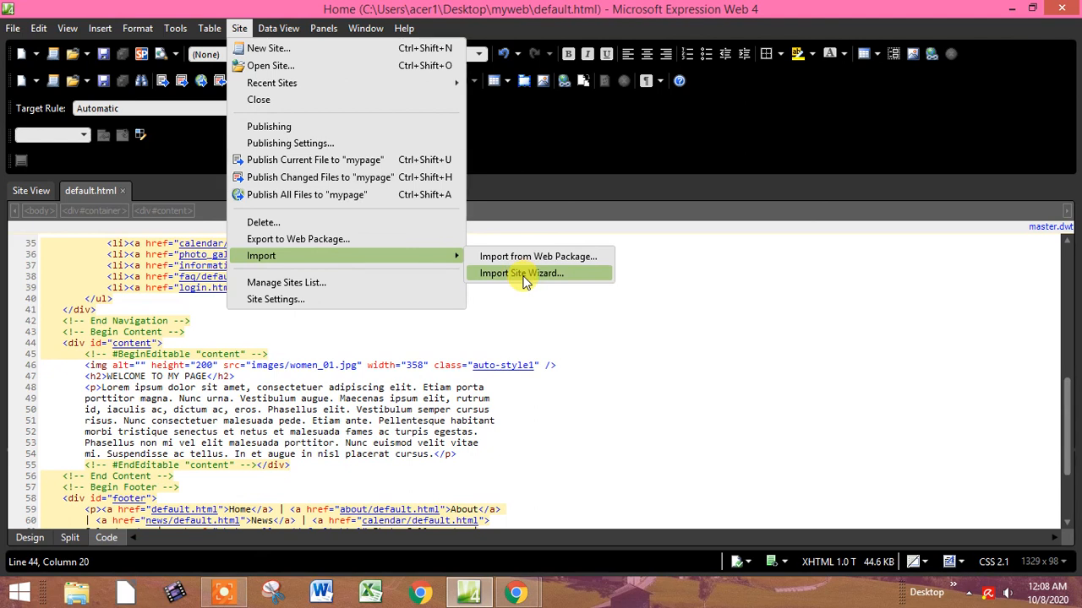
left_click(523, 331)
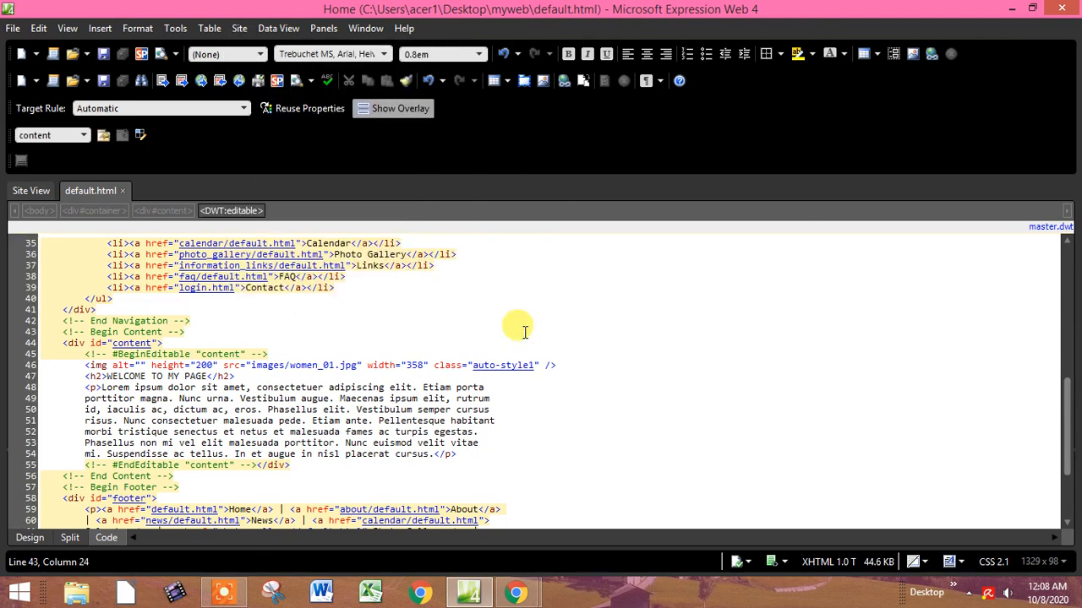